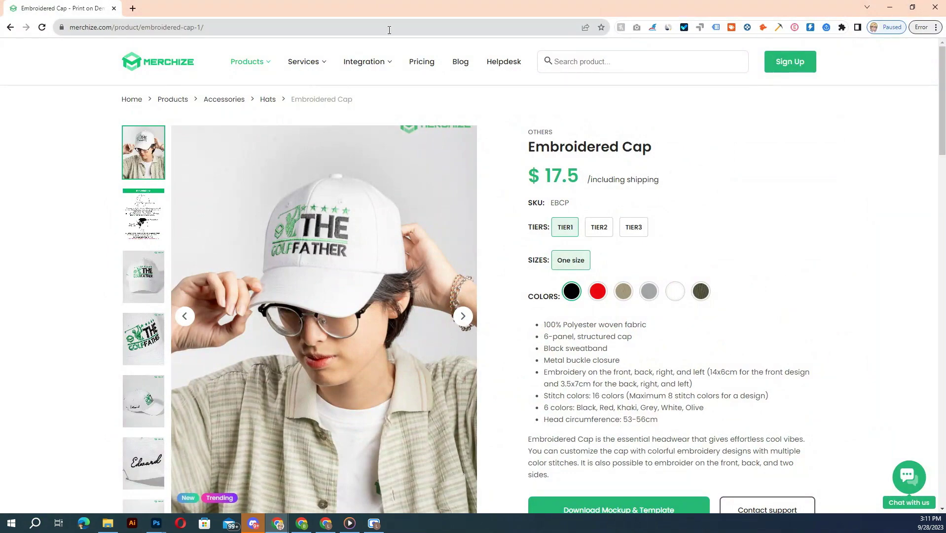
- Examine the Embroidered Cap's specifications and product information on the Merchize product page
{"action": "scroll", "coordinate": [553, 139], "scroll_direction": "down", "scroll_amount": 7}
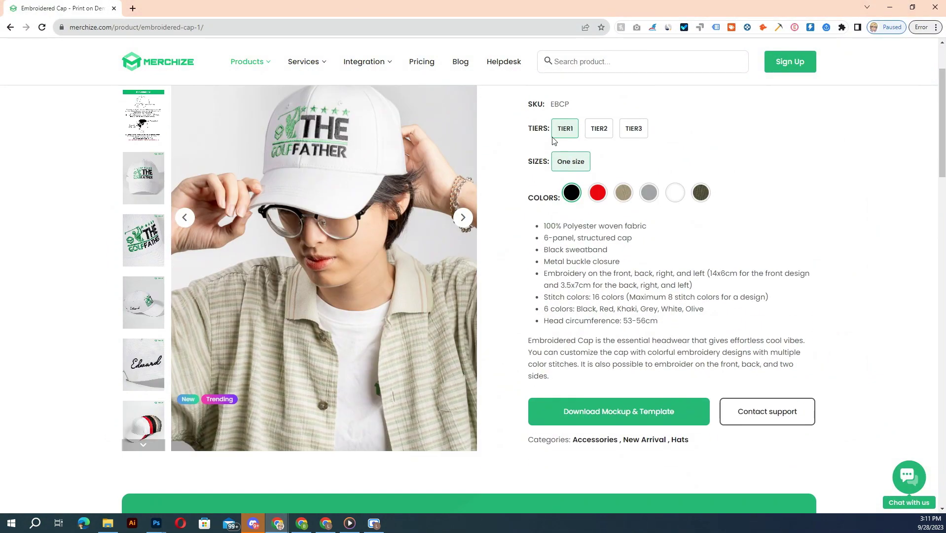
{"action": "scroll", "coordinate": [554, 144], "scroll_direction": "down", "scroll_amount": 6}
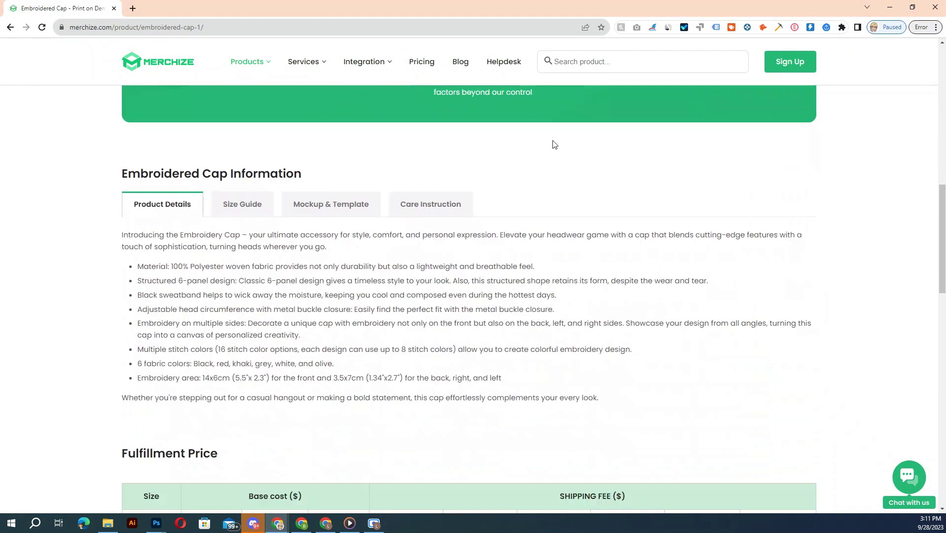
{"action": "left_click", "coordinate": [344, 168]}
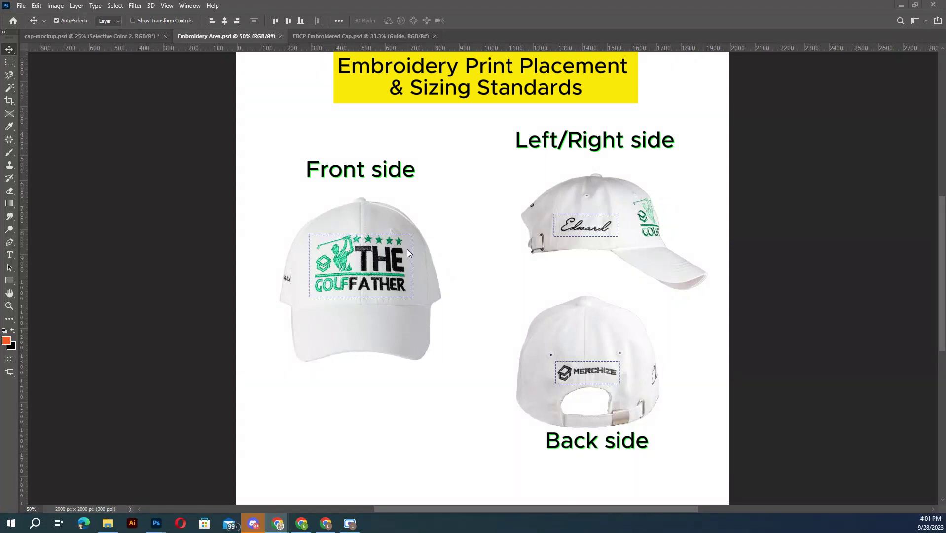
- Hide the Acceptable Colors group and the Small Details layer in the EBCP Embroidered Cap template in Photoshop
{"action": "key", "text": "ctrl+plus"}
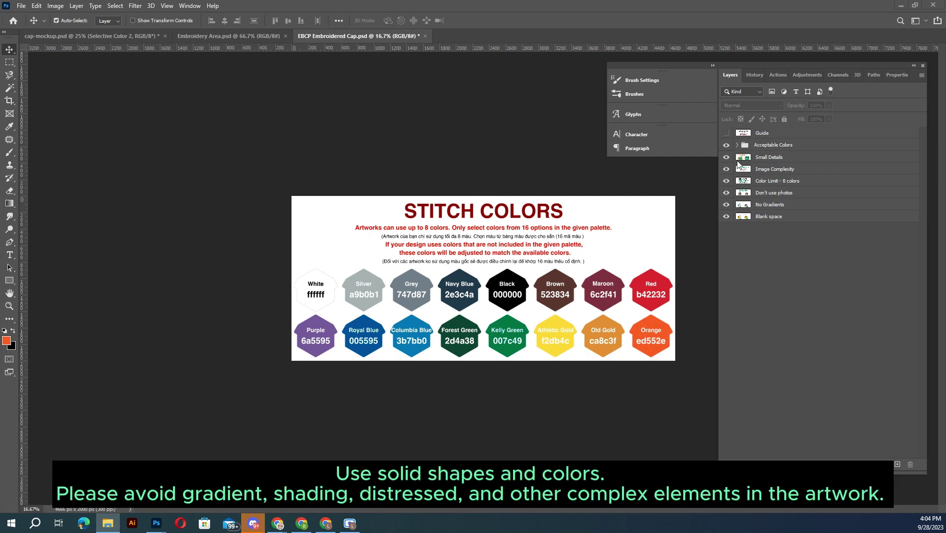
{"action": "left_click", "coordinate": [726, 145]}
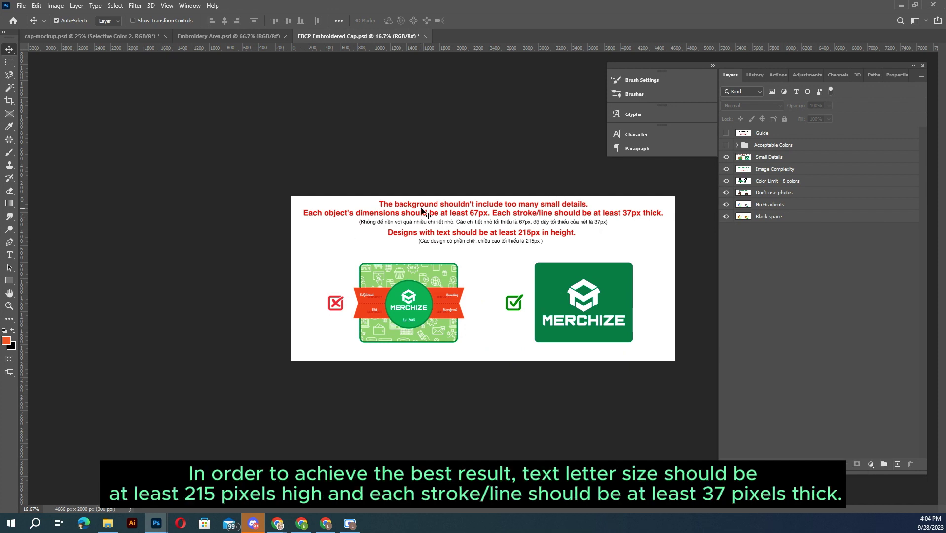
{"action": "left_click", "coordinate": [726, 160]}
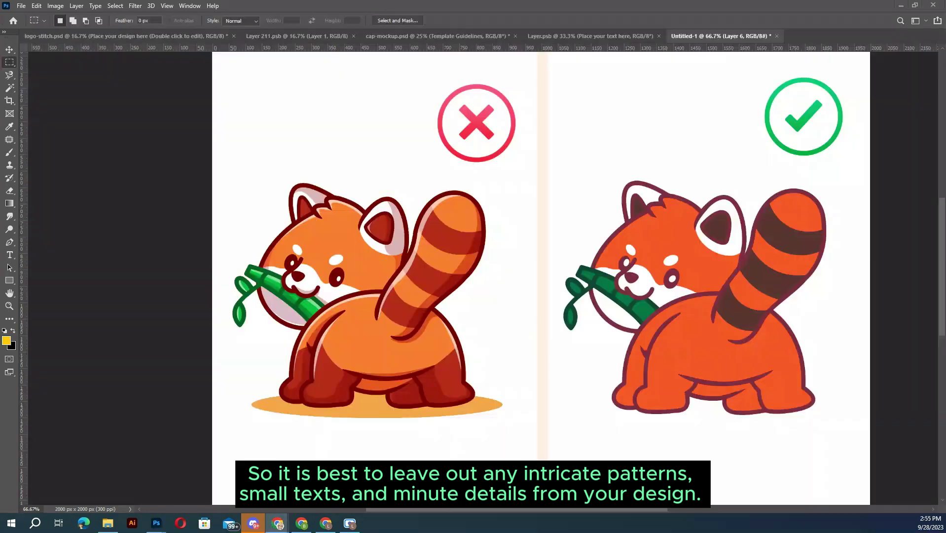
- Compare the detailed red panda artwork with its simplified embroidery version
{"action": "scroll", "coordinate": [614, 146], "scroll_direction": "down", "scroll_amount": 1}
{"action": "scroll", "coordinate": [414, 168], "scroll_direction": "down", "scroll_amount": 1}
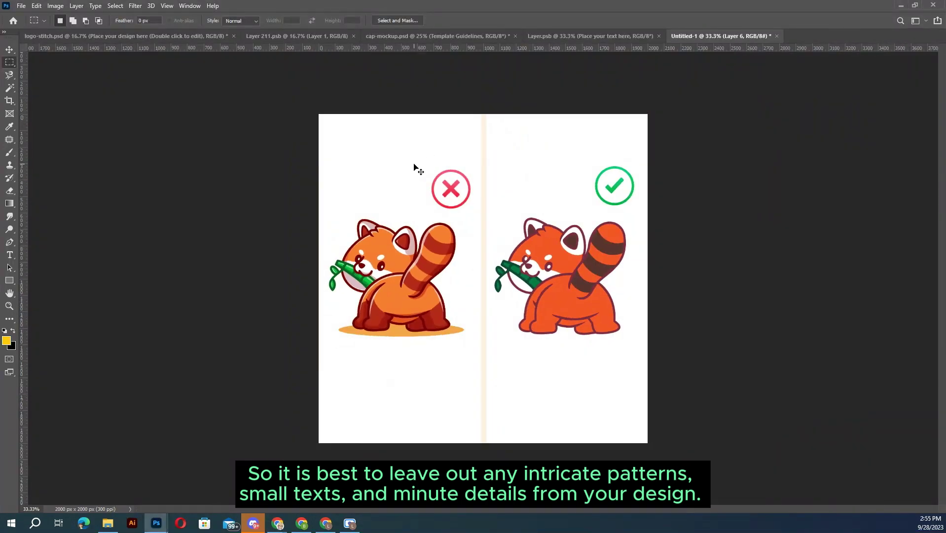
{"action": "scroll", "coordinate": [414, 169], "scroll_direction": "up", "scroll_amount": 2}
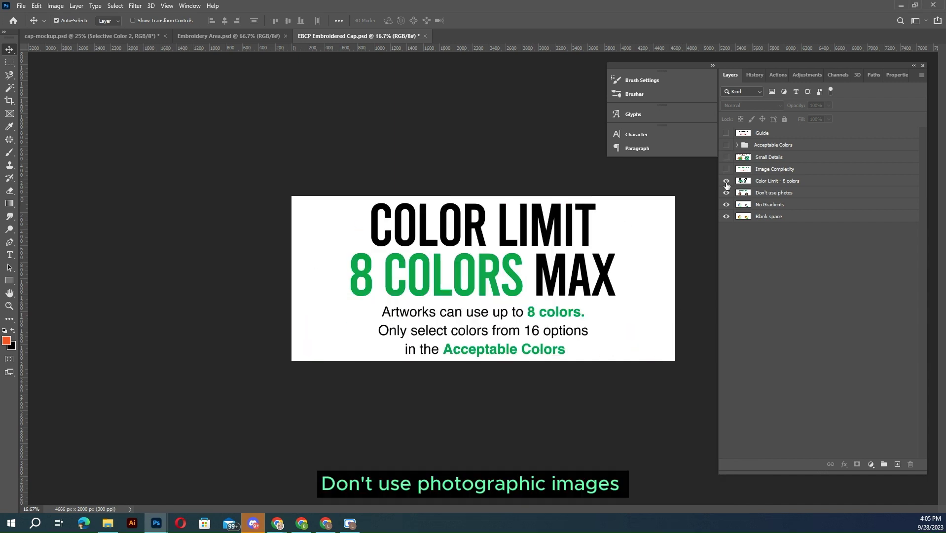
- Hide the Color Limit - 8 colors, Don't use photos, No Gradients and Blank space layers of the cap template
{"action": "left_click", "coordinate": [726, 181]}
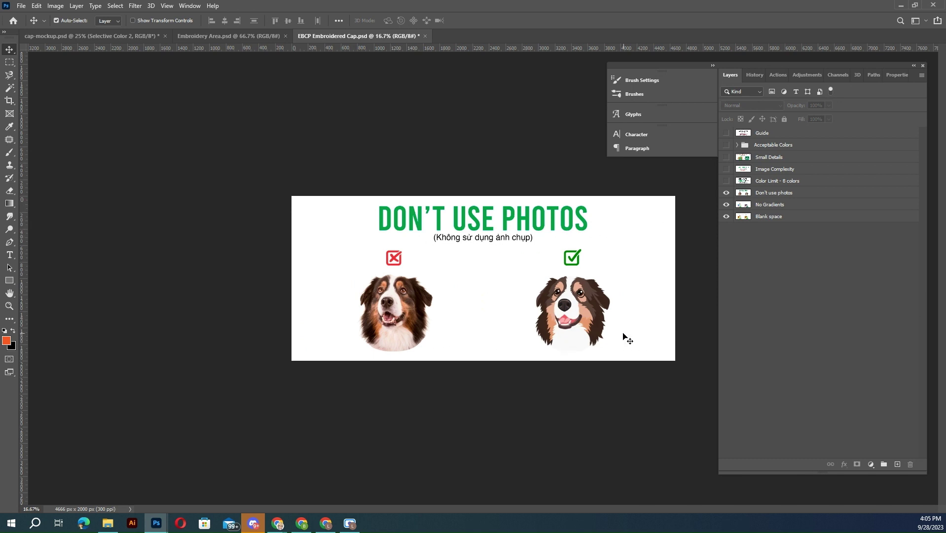
{"action": "left_click", "coordinate": [726, 193]}
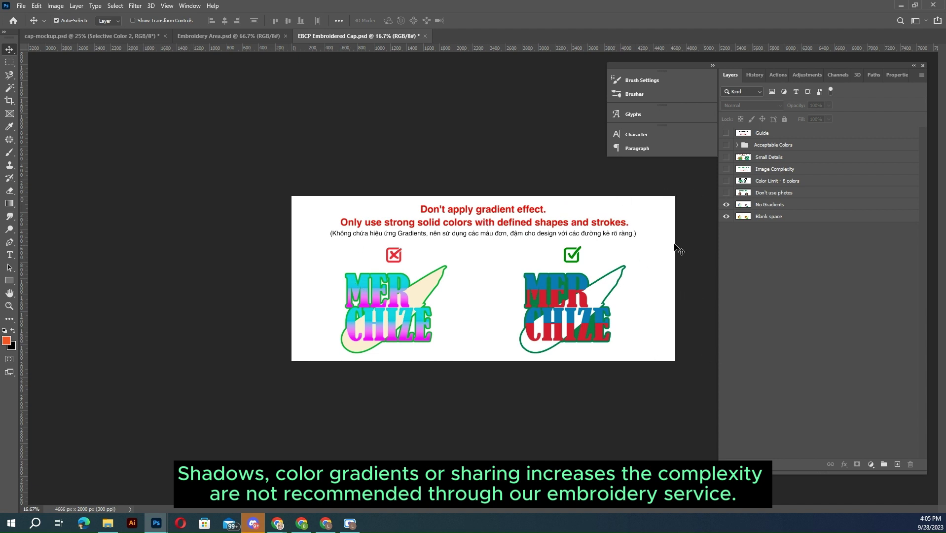
{"action": "left_click", "coordinate": [726, 204]}
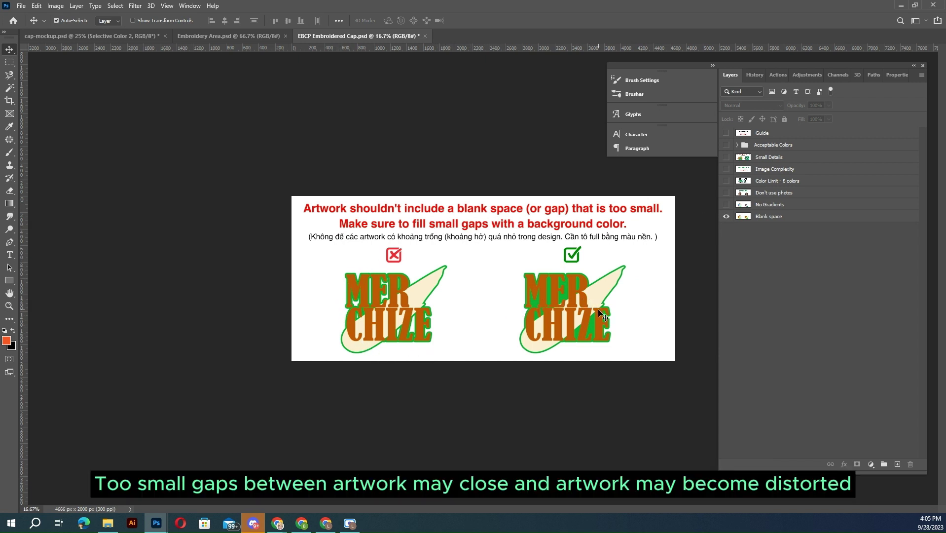
{"action": "left_click", "coordinate": [726, 217]}
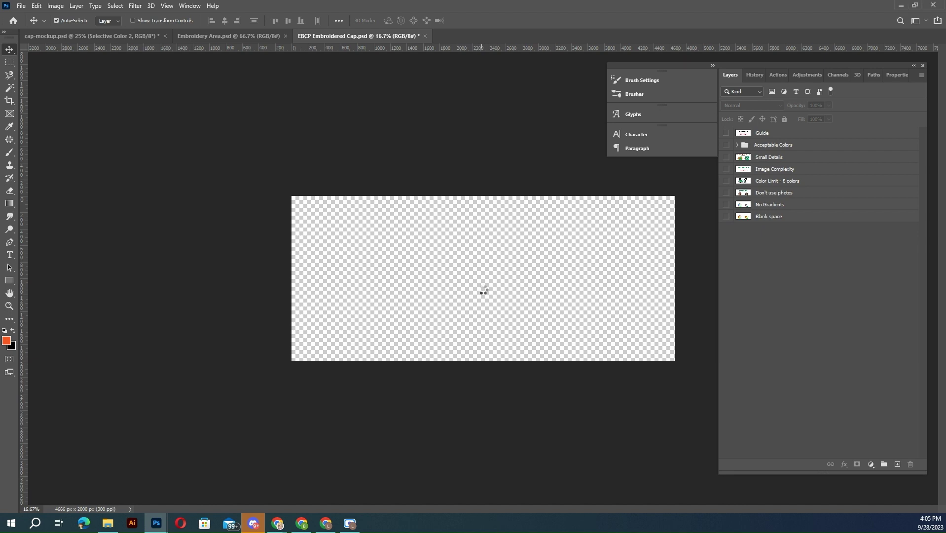
- Scale the placed 7604616-Embroidered tiger artwork to about 153% and centre it horizontally on the cap template
{"action": "left_click_drag", "start_coordinate": [528, 218], "coordinate": [559, 182]}
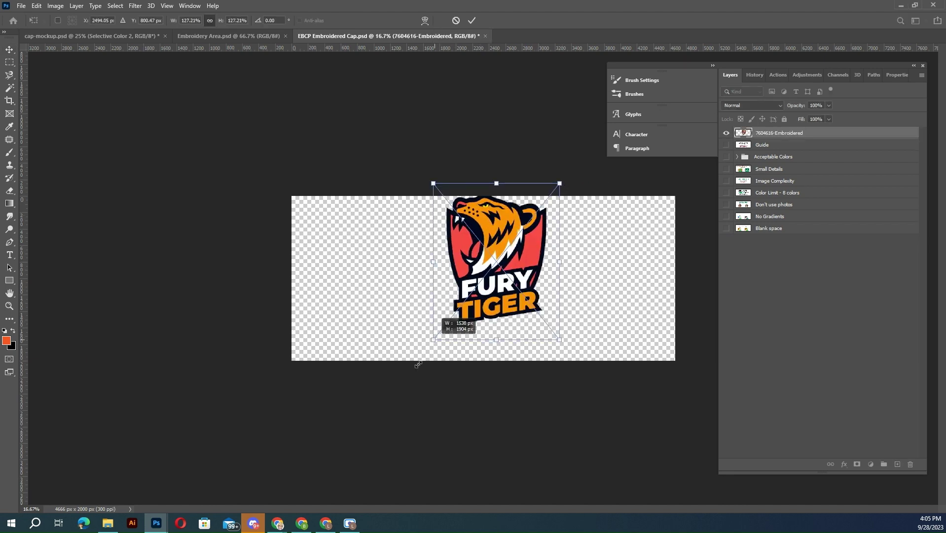
{"action": "left_click_drag", "start_coordinate": [482, 269], "coordinate": [476, 277]}
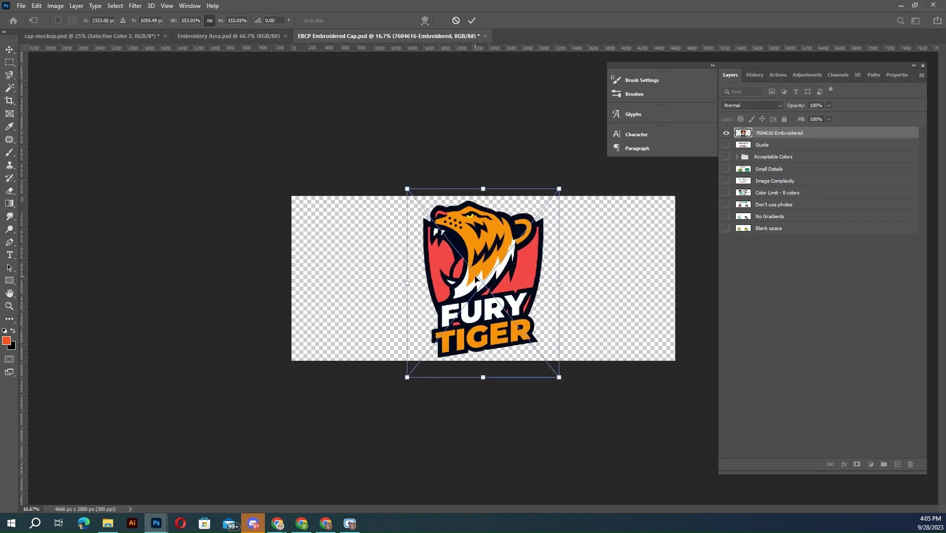
{"action": "key", "text": "Return"}
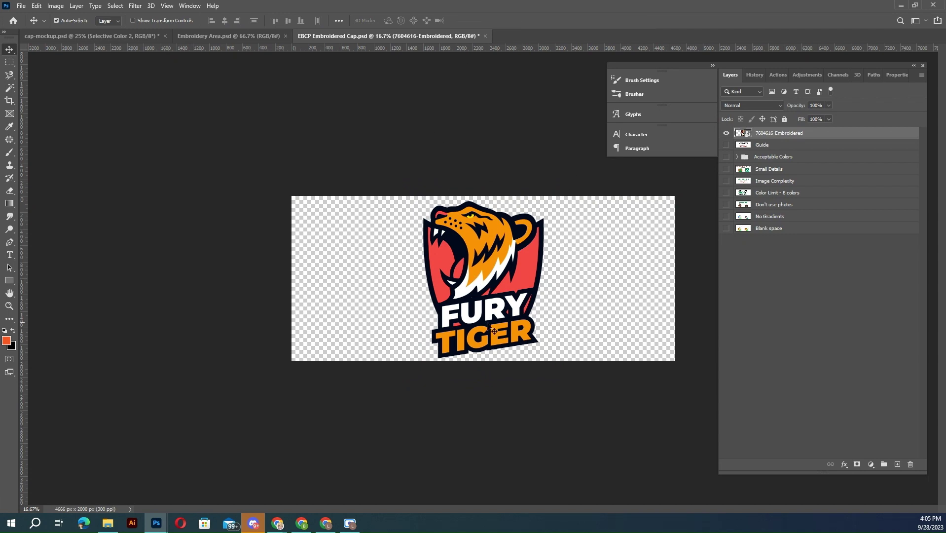
- Quick-export the tiger print file as a PNG
{"action": "left_click", "coordinate": [23, 7]}
{"action": "mouse_move", "coordinate": [74, 149]}
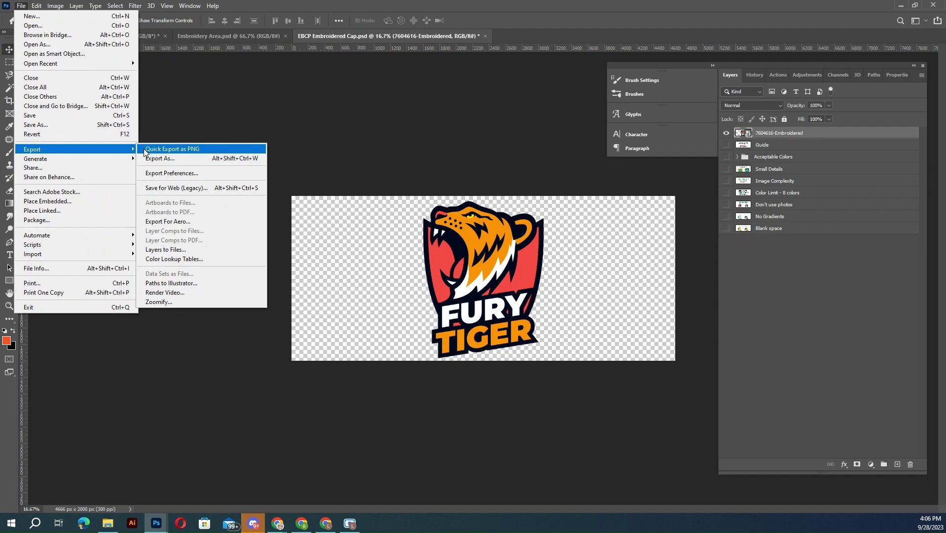
{"action": "left_click", "coordinate": [144, 149]}
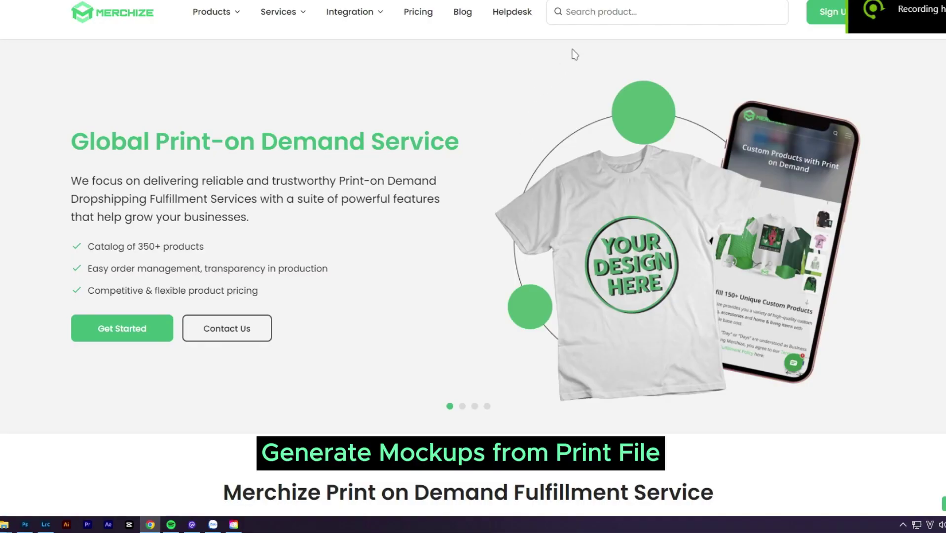
- Search the Merchize website for "Embroidered" and open the Embroidered Cap product page
{"action": "left_click", "coordinate": [618, 13]}
{"action": "type", "text": "Embroi"}
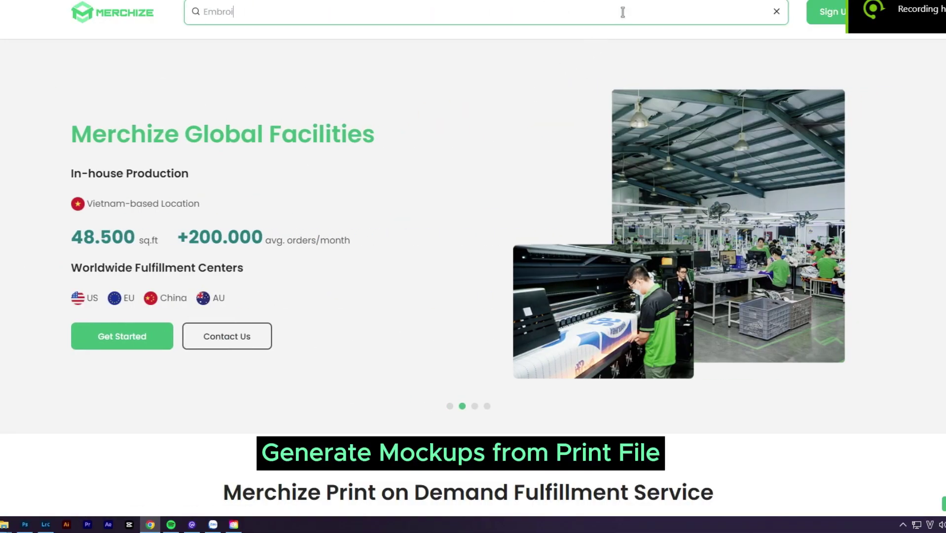
{"action": "type", "text": "dered"}
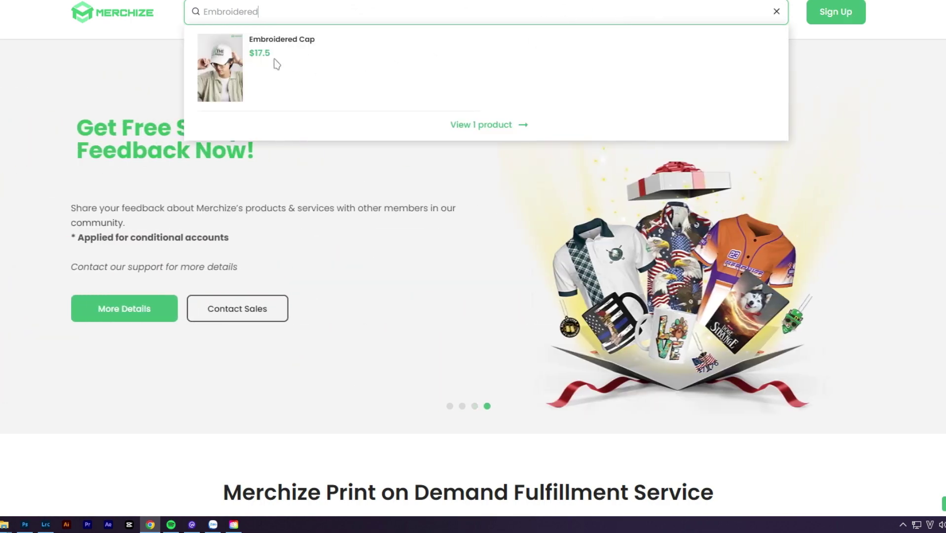
{"action": "left_click", "coordinate": [276, 63]}
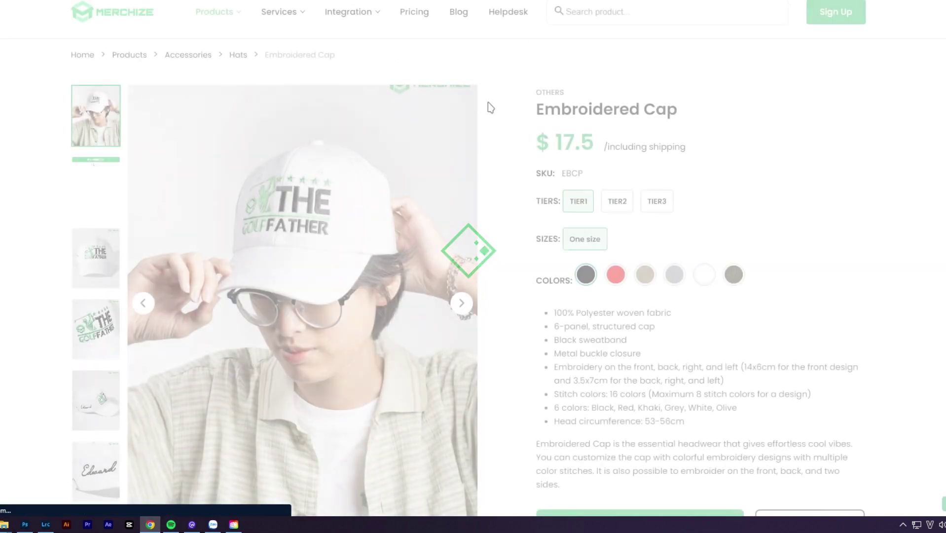
- Open the cap's mockup and template download in Google Drive and go into its Mockup folder
{"action": "scroll", "coordinate": [545, 197], "scroll_direction": "down", "scroll_amount": 5}
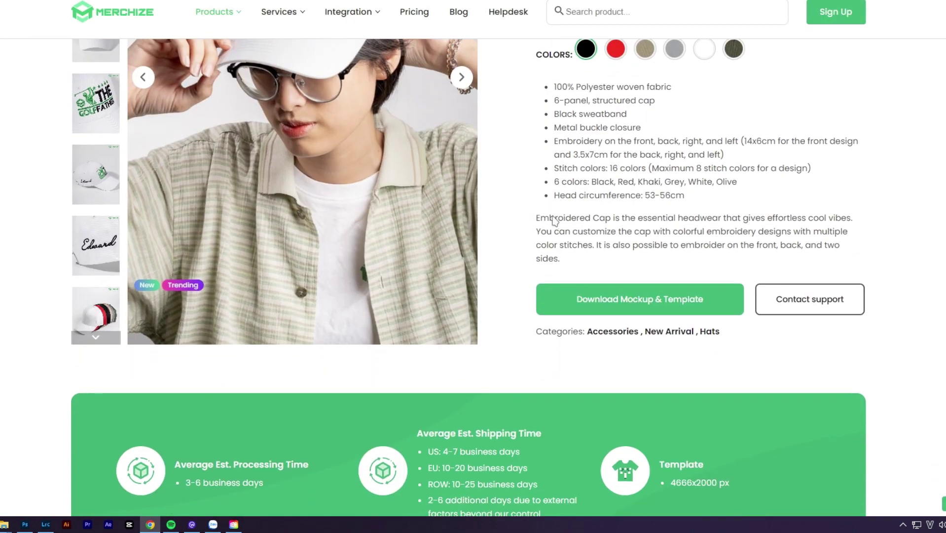
{"action": "left_click", "coordinate": [668, 302]}
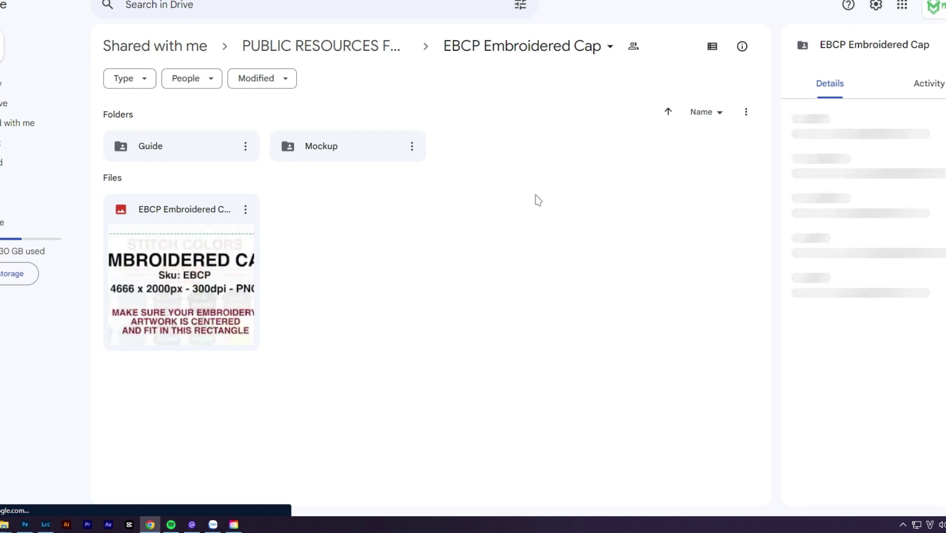
{"action": "double_click", "coordinate": [357, 157]}
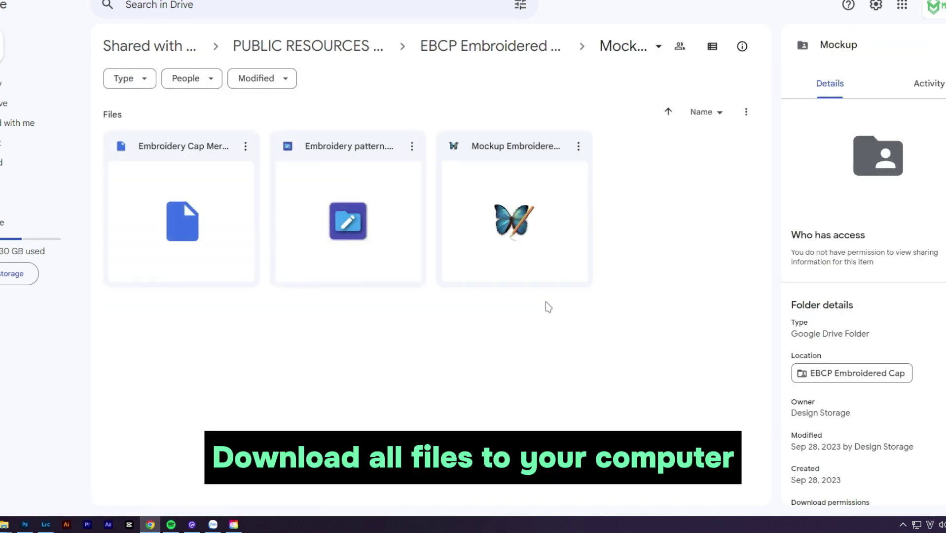
- Switch to the File Explorer window with the downloaded mockup files and refresh the Clip folder
{"action": "left_click_drag", "start_coordinate": [638, 334], "coordinate": [593, 330]}
{"action": "mouse_move", "coordinate": [3, 523]}
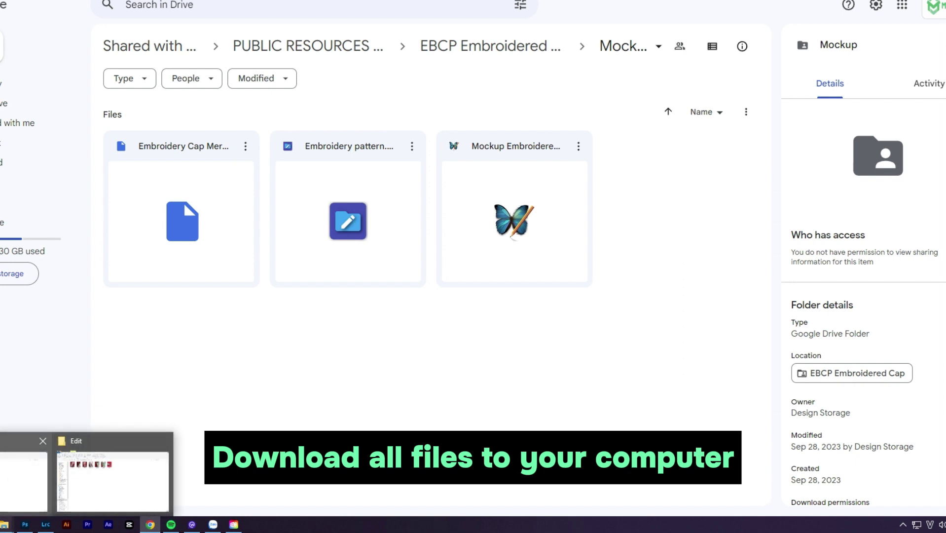
{"action": "left_click", "coordinate": [25, 473]}
{"action": "right_click", "coordinate": [298, 201]}
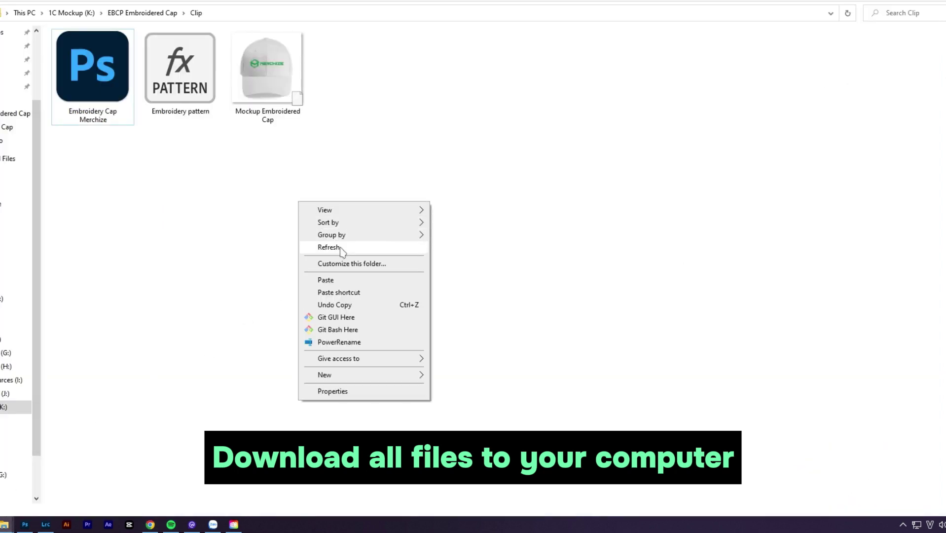
{"action": "left_click", "coordinate": [315, 246]}
{"action": "left_click_drag", "start_coordinate": [420, 203], "coordinate": [250, 150]}
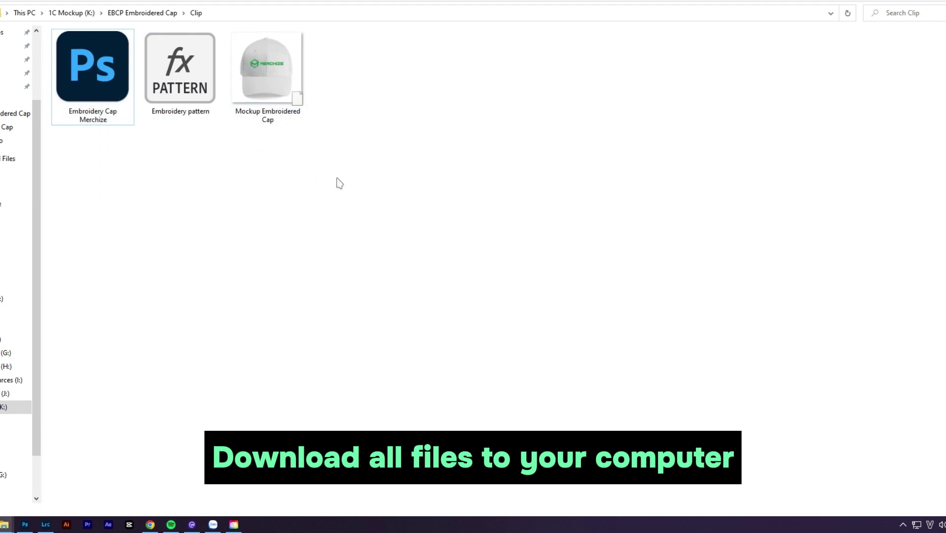
{"action": "left_click", "coordinate": [187, 89]}
{"action": "right_click", "coordinate": [189, 92]}
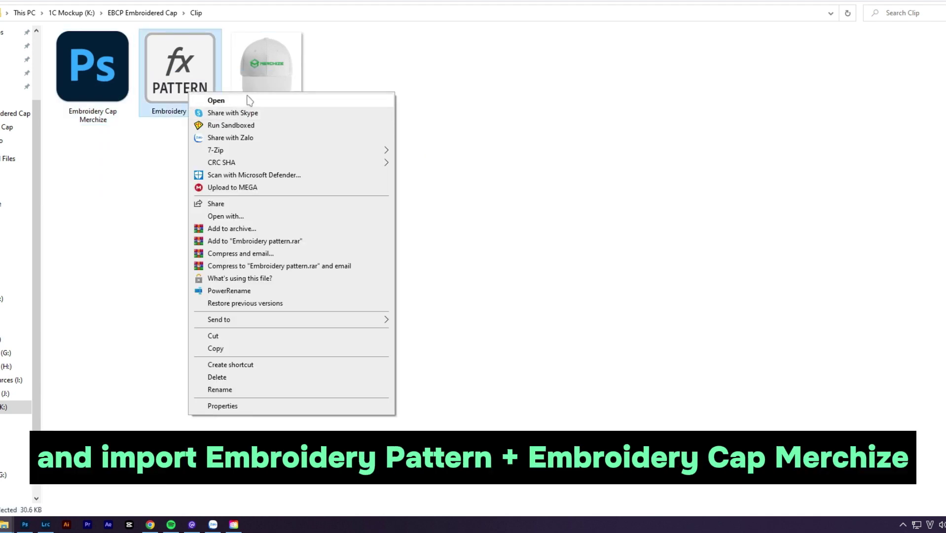
{"action": "left_click", "coordinate": [379, 77]}
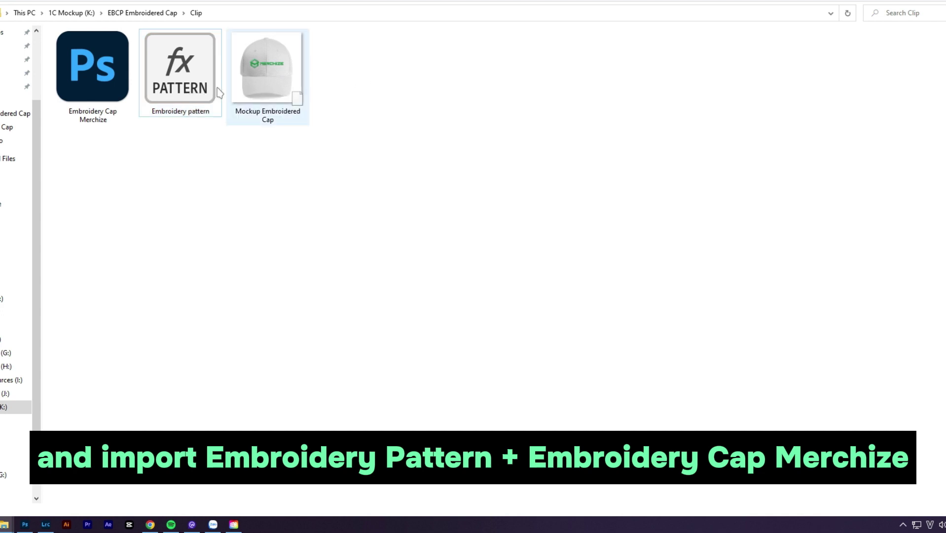
{"action": "left_click", "coordinate": [103, 67]}
{"action": "right_click", "coordinate": [103, 79]}
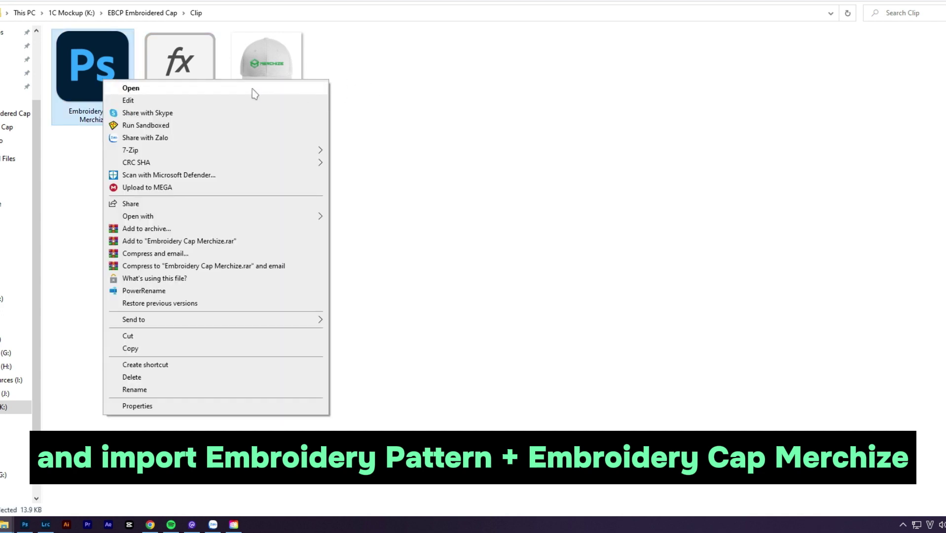
{"action": "left_click", "coordinate": [340, 88]}
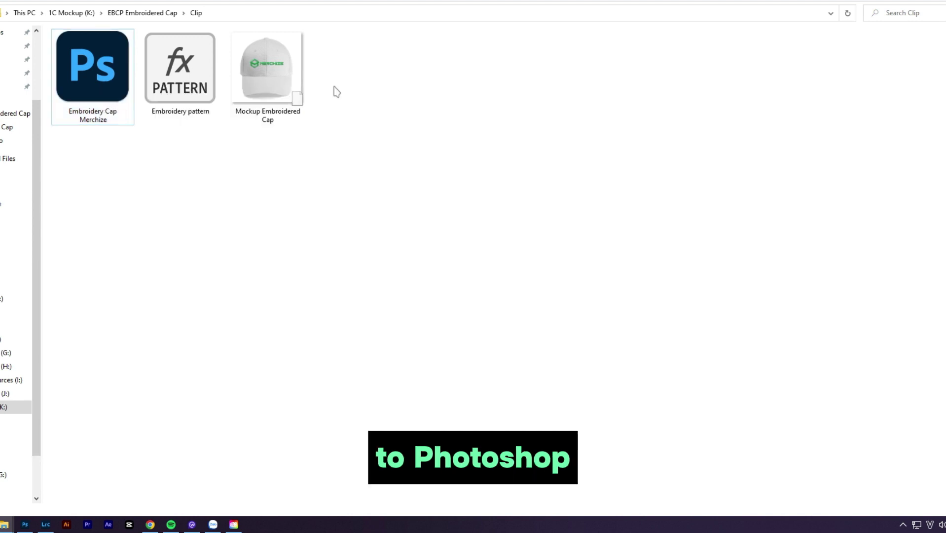
- Open the Mockup Embroidered Cap file in Photoshop and go through its three artwork layers and the Front, Side and Back groups
{"action": "double_click", "coordinate": [297, 95]}
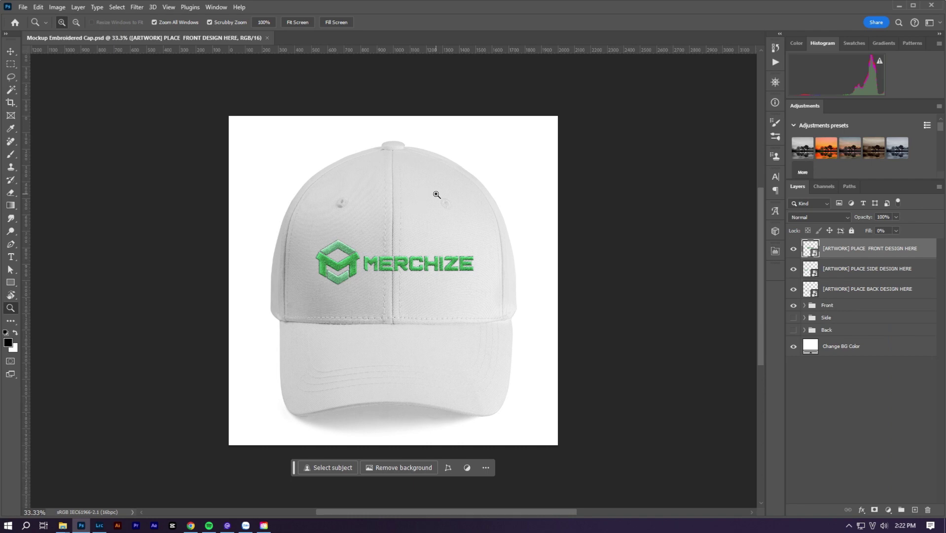
{"action": "left_click", "coordinate": [866, 268]}
{"action": "left_click", "coordinate": [869, 256]}
{"action": "left_click", "coordinate": [870, 269]}
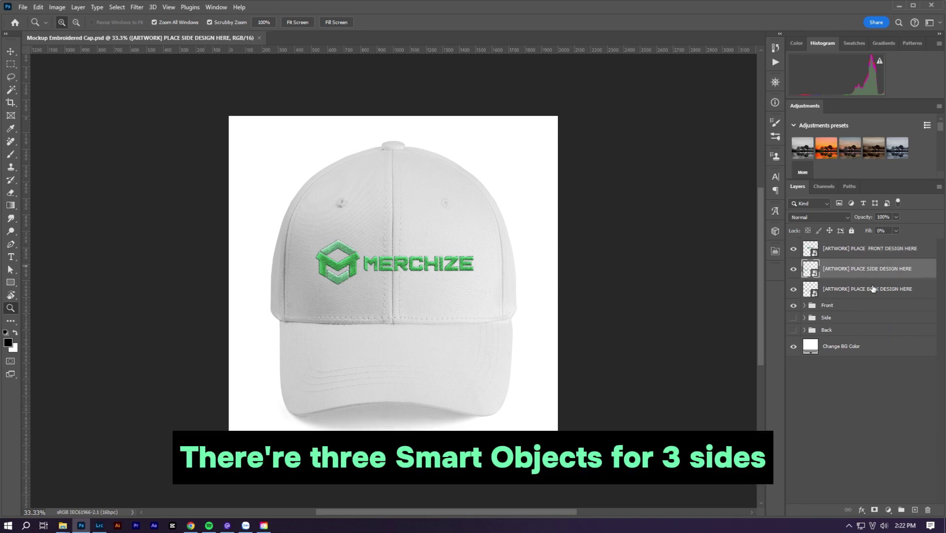
{"action": "left_click", "coordinate": [872, 289]}
{"action": "left_click", "coordinate": [837, 306]}
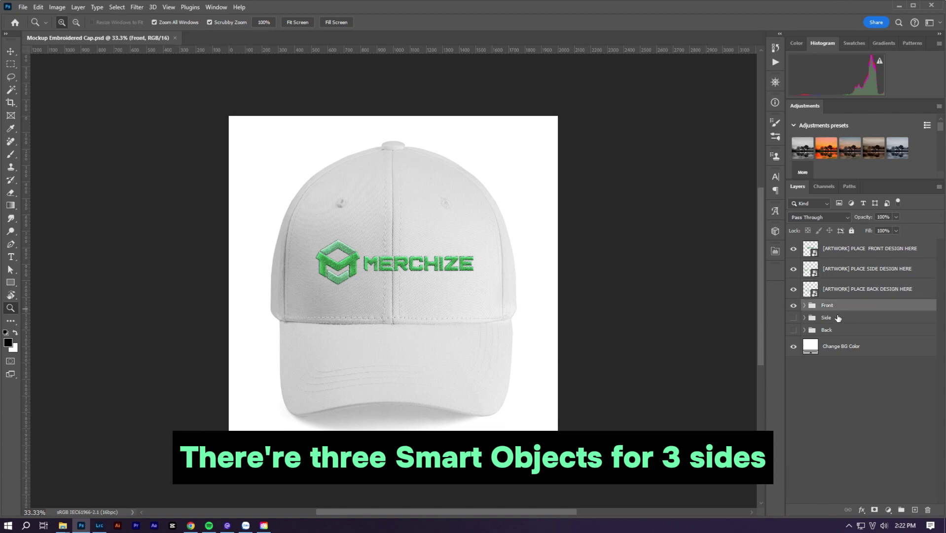
{"action": "left_click", "coordinate": [837, 318]}
{"action": "left_click", "coordinate": [838, 331]}
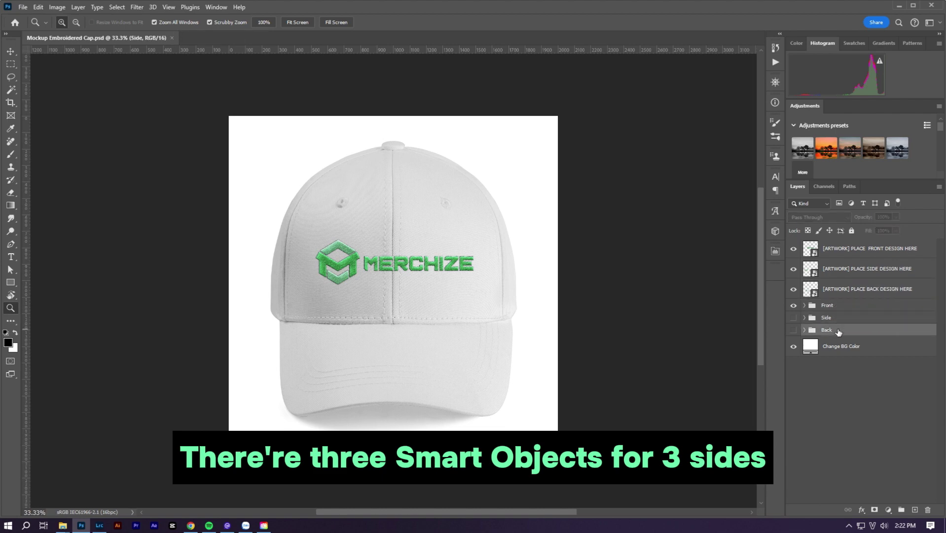
- Open the contents of the front design smart object and hide its example Embroidery layer
{"action": "left_click", "coordinate": [859, 251]}
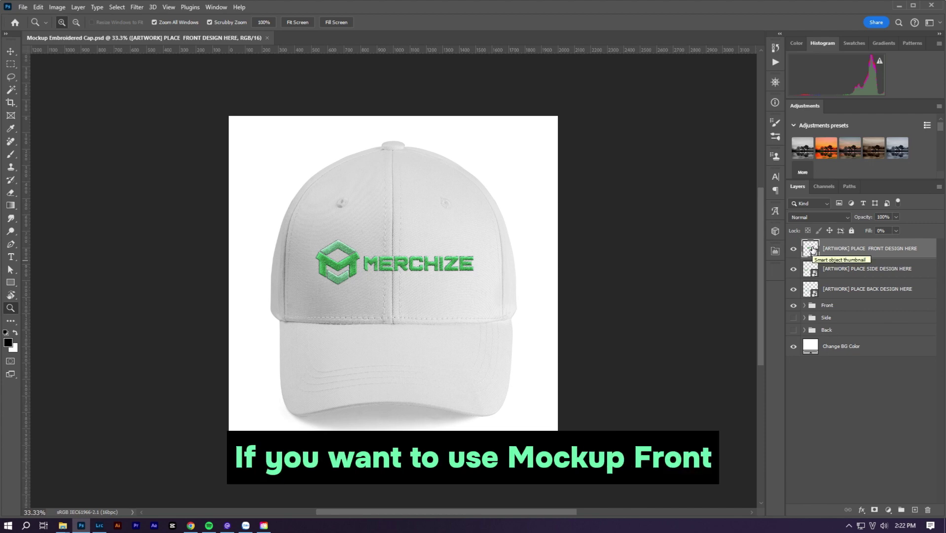
{"action": "double_click", "coordinate": [811, 249]}
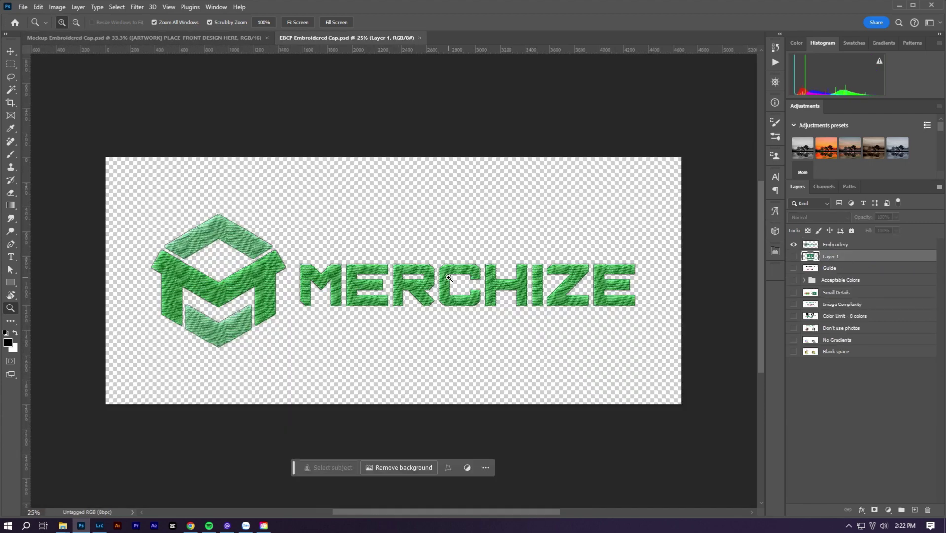
{"action": "left_click", "coordinate": [793, 245]}
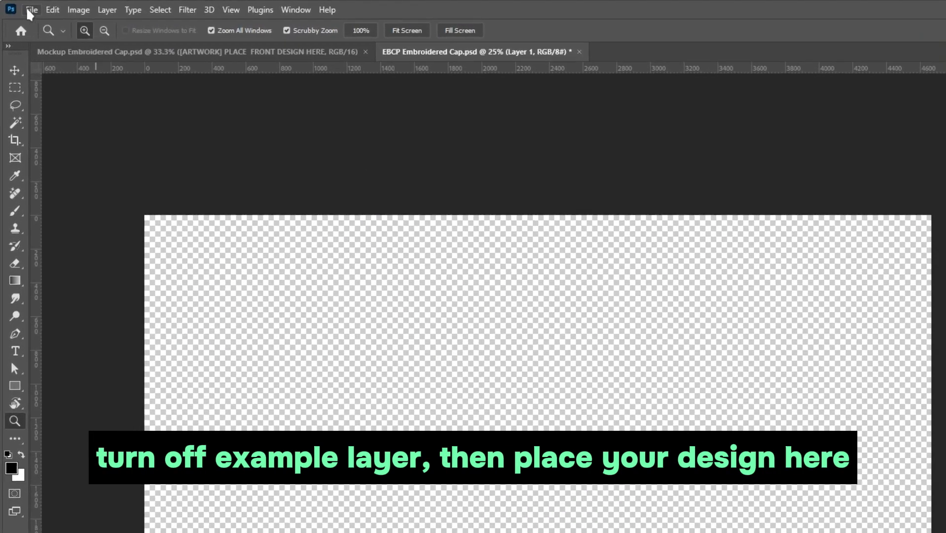
- Place the logo_final 3 file as an embedded object, move it up within the canvas and commit the placement
{"action": "left_click", "coordinate": [22, 7]}
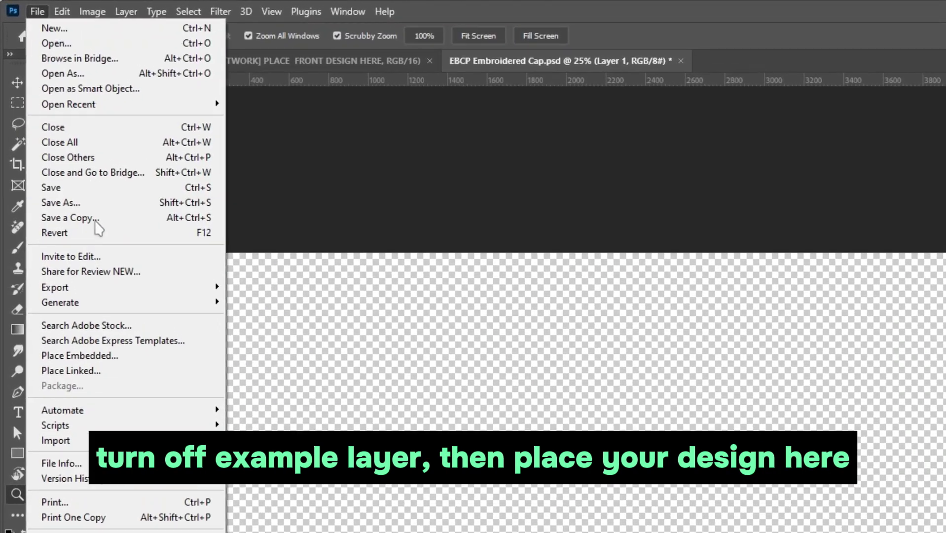
{"action": "left_click", "coordinate": [129, 389]}
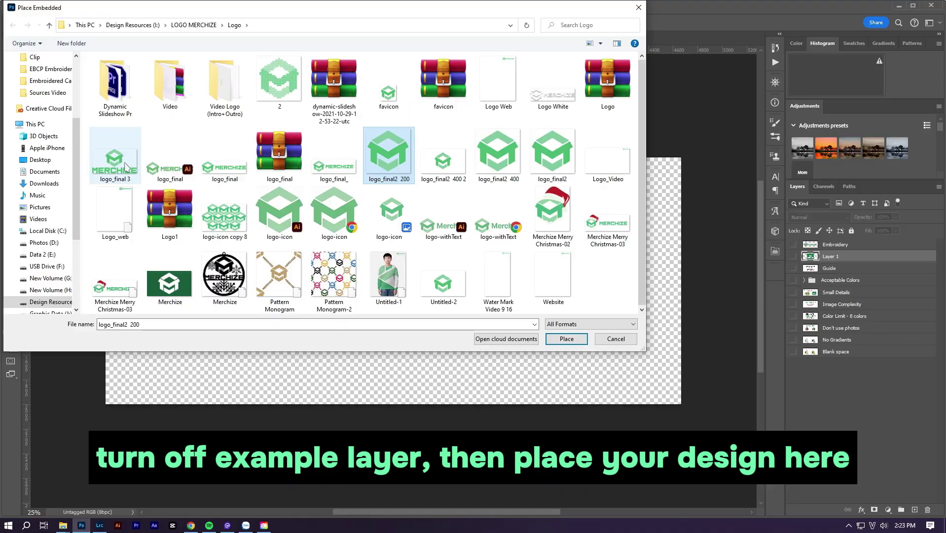
{"action": "double_click", "coordinate": [126, 167]}
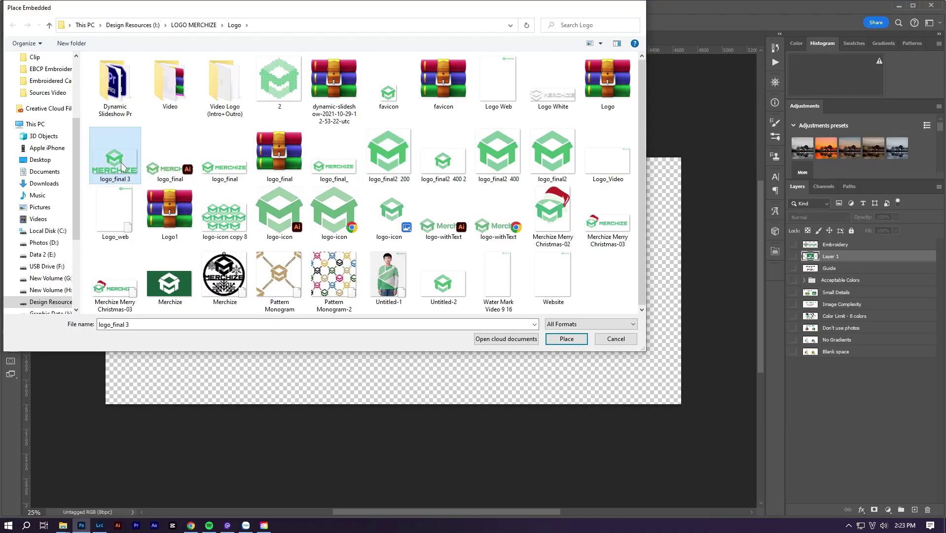
{"action": "left_click_drag", "start_coordinate": [393, 213], "coordinate": [390, 166]}
{"action": "key", "text": "Return"}
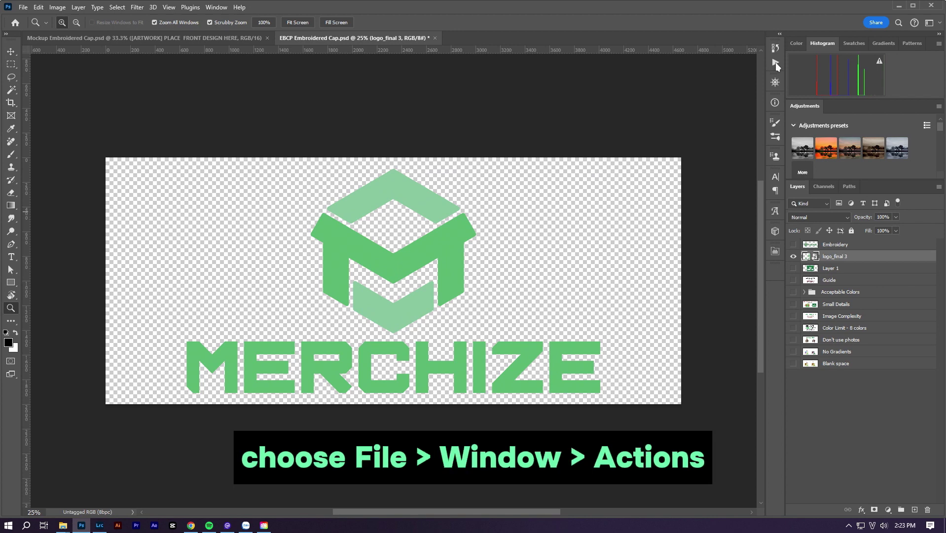
- Run the Embroidered Cap Merchize action from the Embroidery set on the logo_final 3 layer and halt it at its Magic Wand message
{"action": "left_click", "coordinate": [216, 7]}
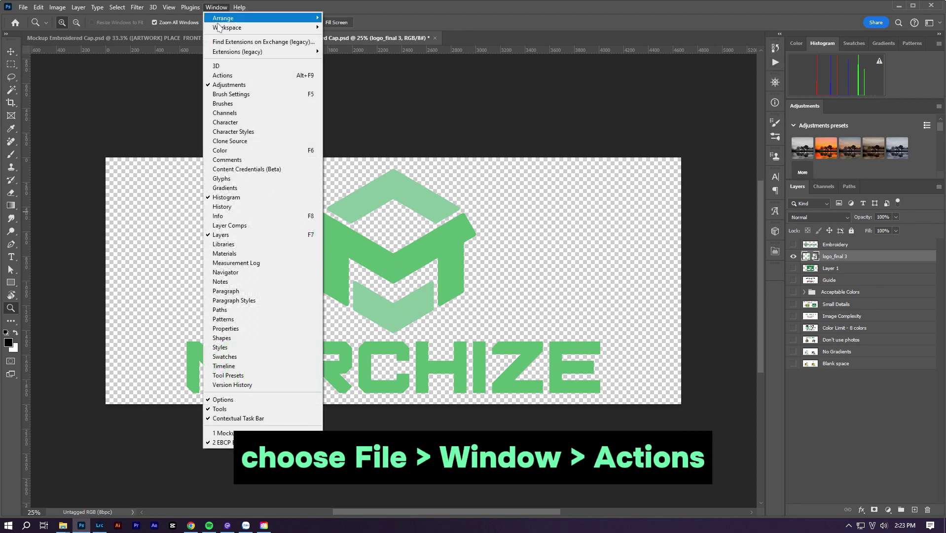
{"action": "left_click", "coordinate": [227, 74]}
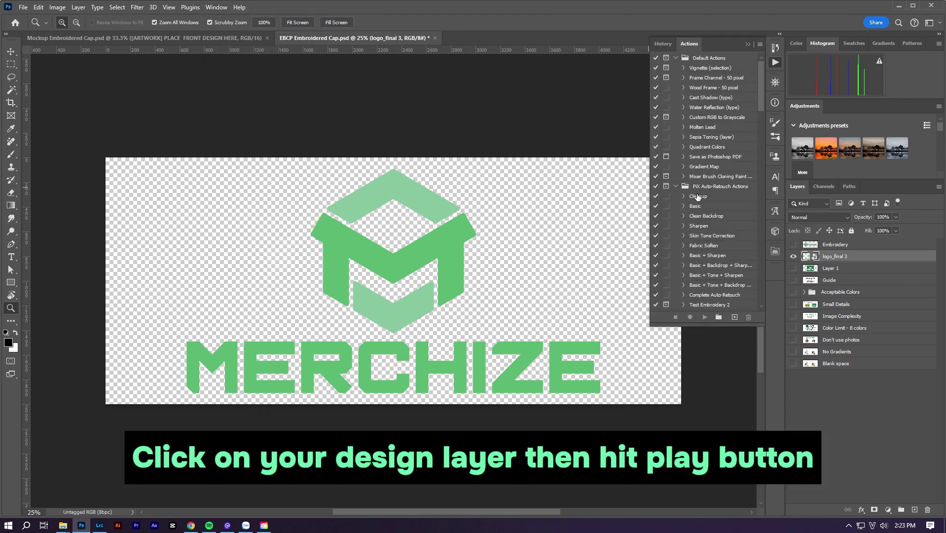
{"action": "left_click", "coordinate": [675, 186]}
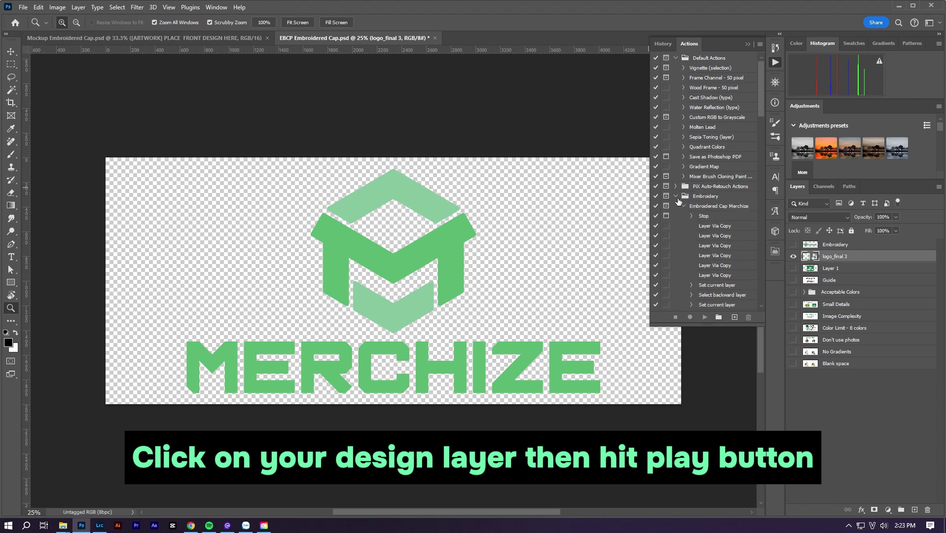
{"action": "left_click", "coordinate": [708, 207]}
{"action": "left_click", "coordinate": [716, 216]}
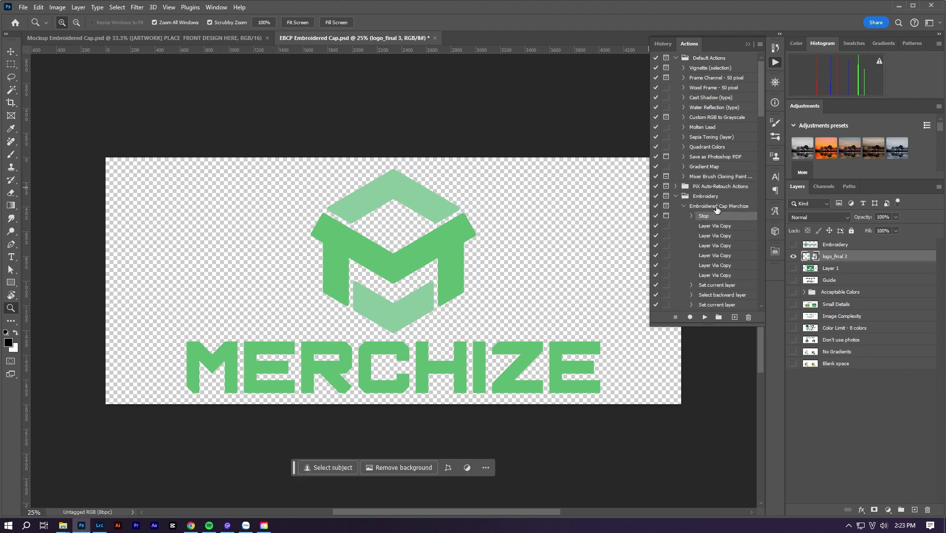
{"action": "left_click", "coordinate": [715, 211]}
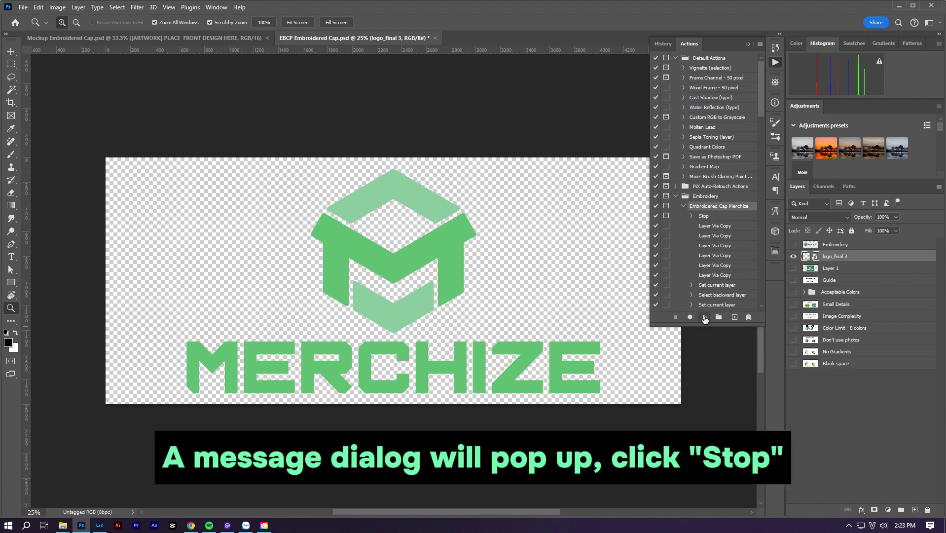
{"action": "left_click", "coordinate": [705, 317]}
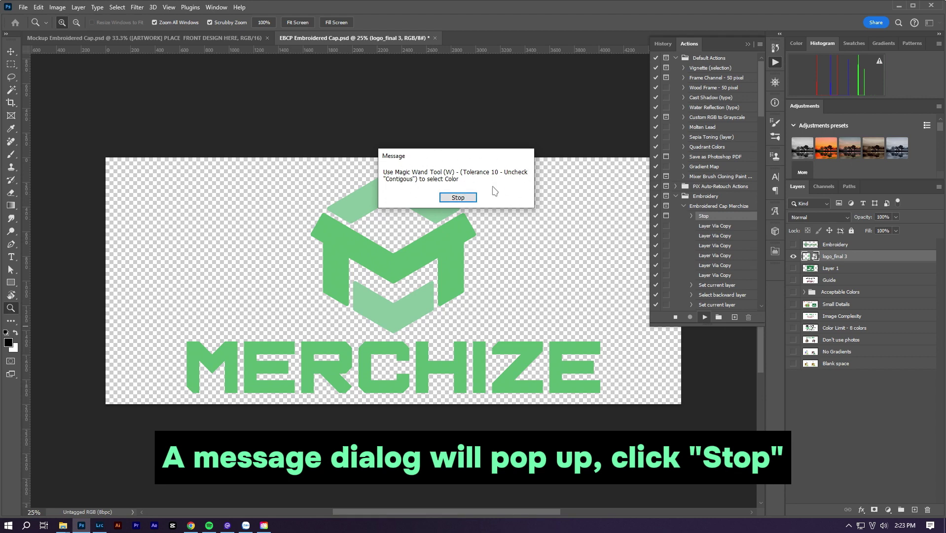
{"action": "left_click", "coordinate": [458, 197]}
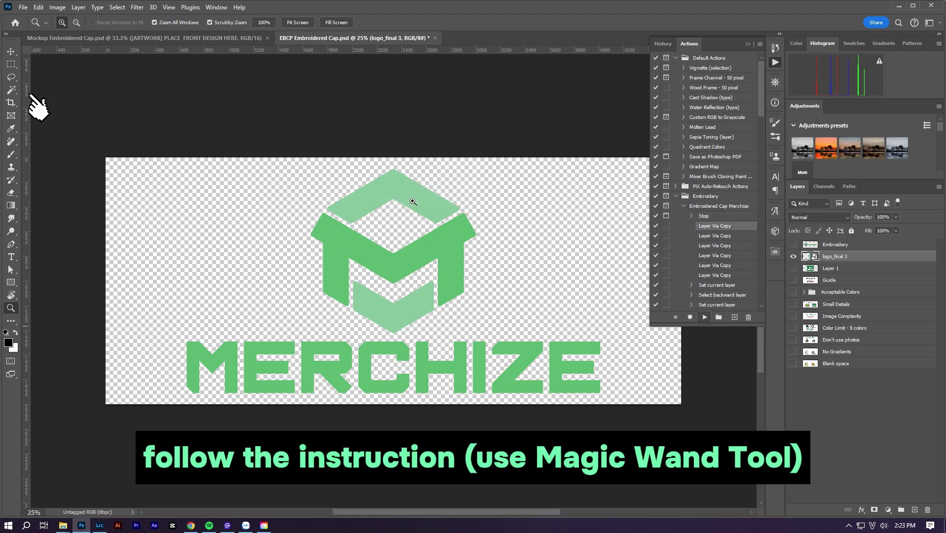
- Select the logo's darker green areas with the Magic Wand and continue the action to give them the embroidery effect
{"action": "left_click", "coordinate": [12, 89]}
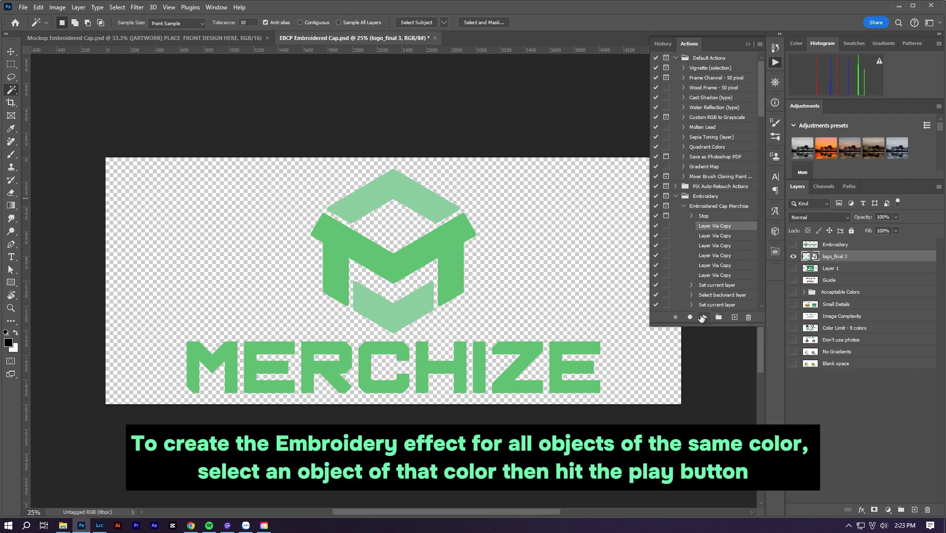
{"action": "left_click", "coordinate": [350, 250]}
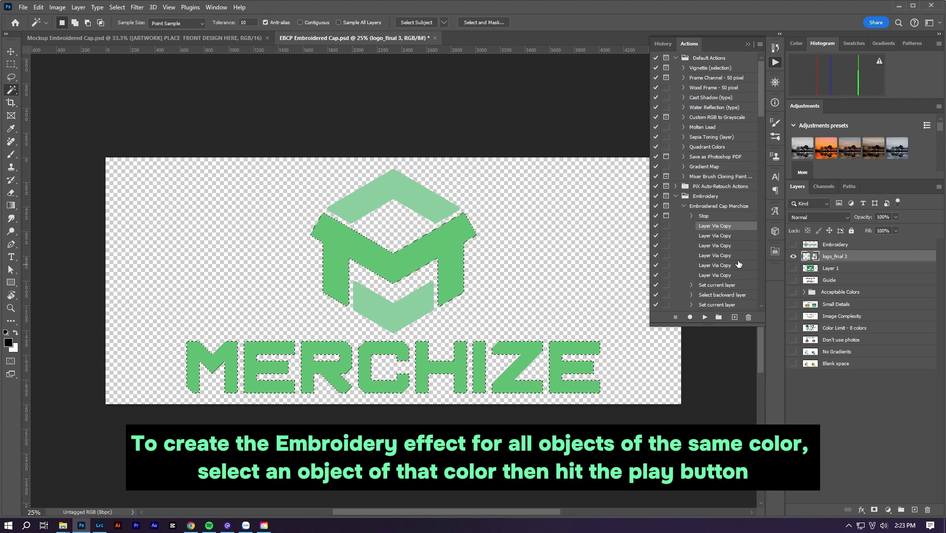
{"action": "left_click", "coordinate": [705, 317]}
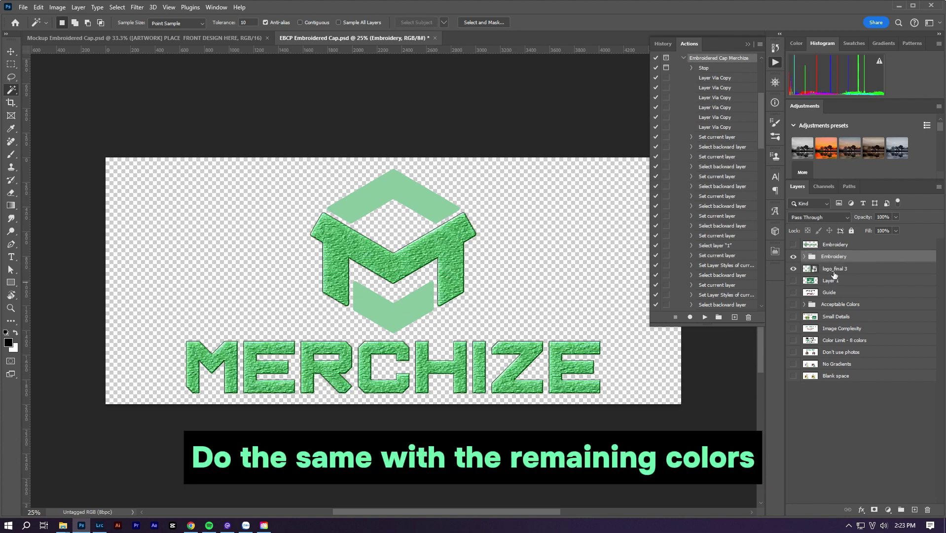
- Select the lighter green areas on the logo_final 3 layer and apply the embroidery action to them as well
{"action": "left_click", "coordinate": [834, 270]}
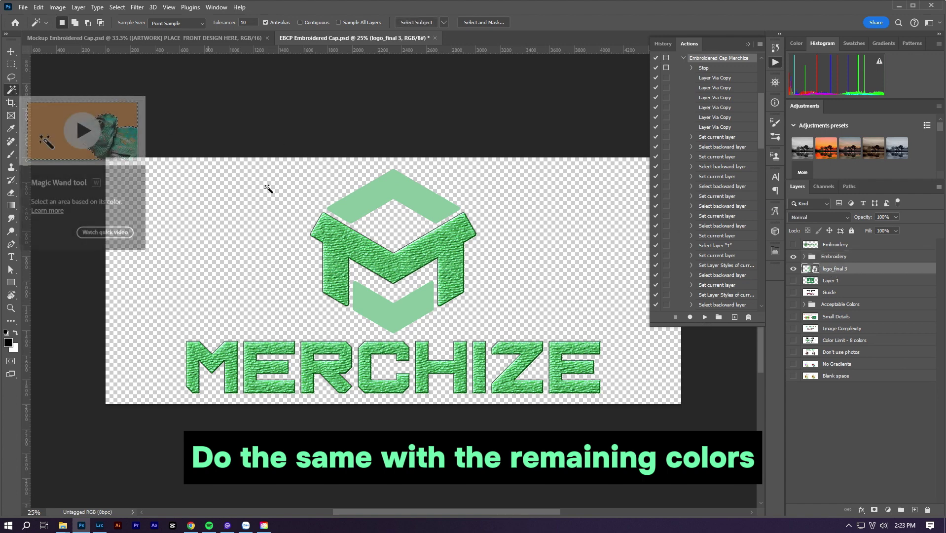
{"action": "left_click", "coordinate": [368, 202]}
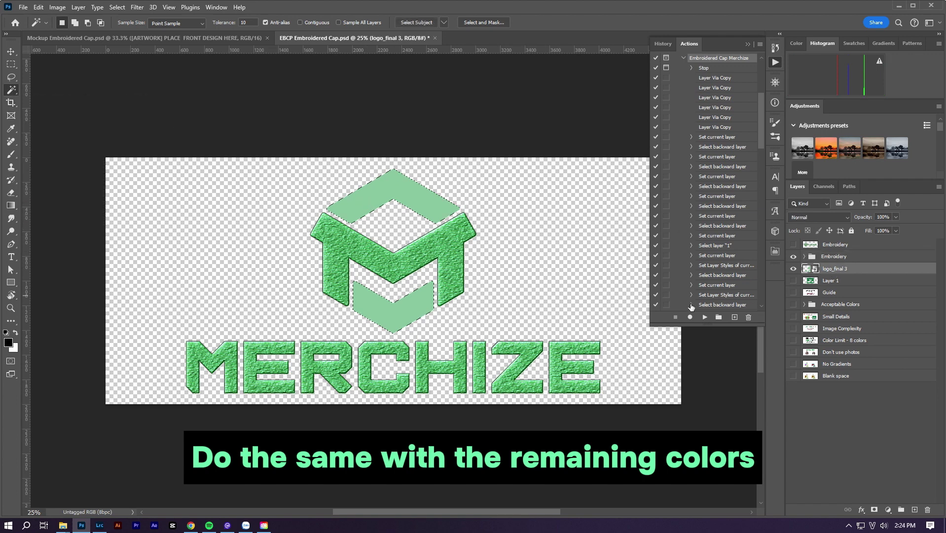
{"action": "left_click", "coordinate": [720, 78]}
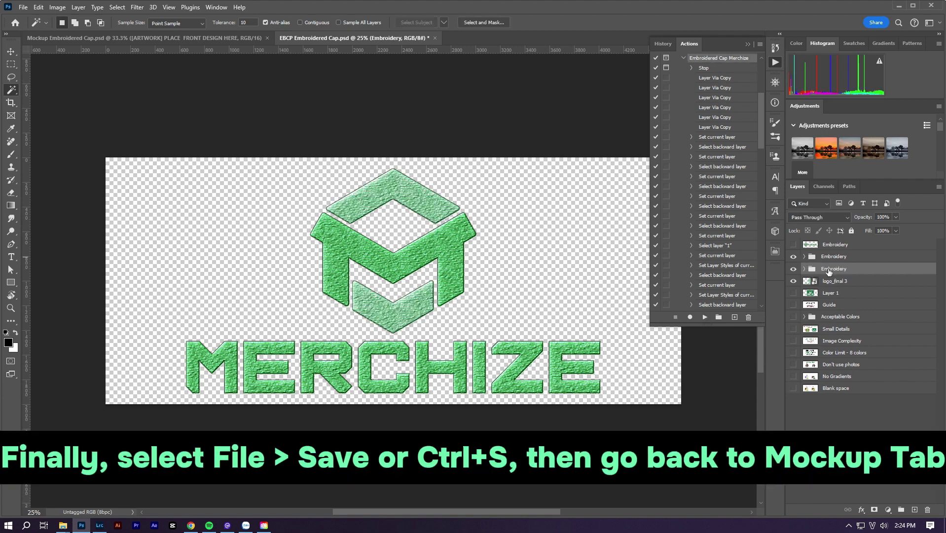
- Save the embroidered front design and return to the Mockup Embroidered Cap document
{"action": "left_click", "coordinate": [23, 7]}
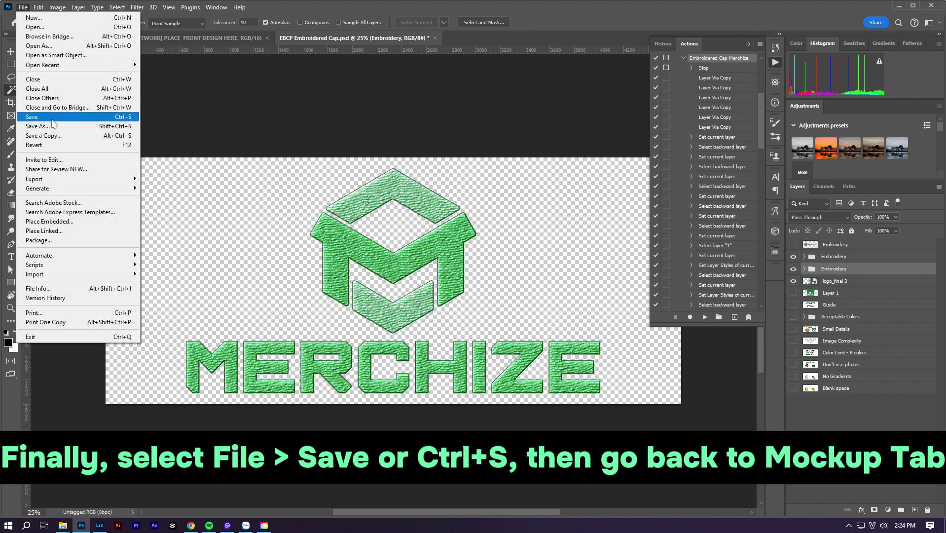
{"action": "left_click", "coordinate": [31, 117]}
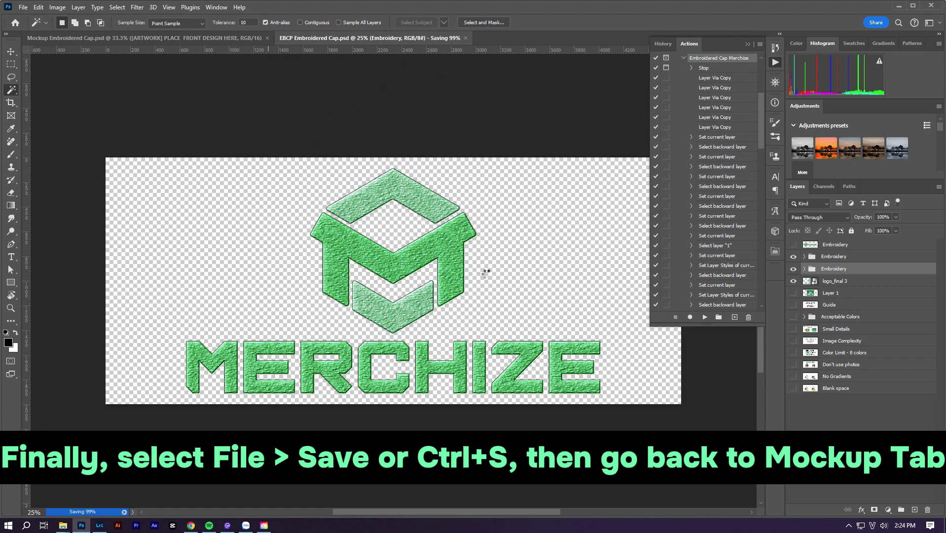
{"action": "left_click", "coordinate": [174, 38]}
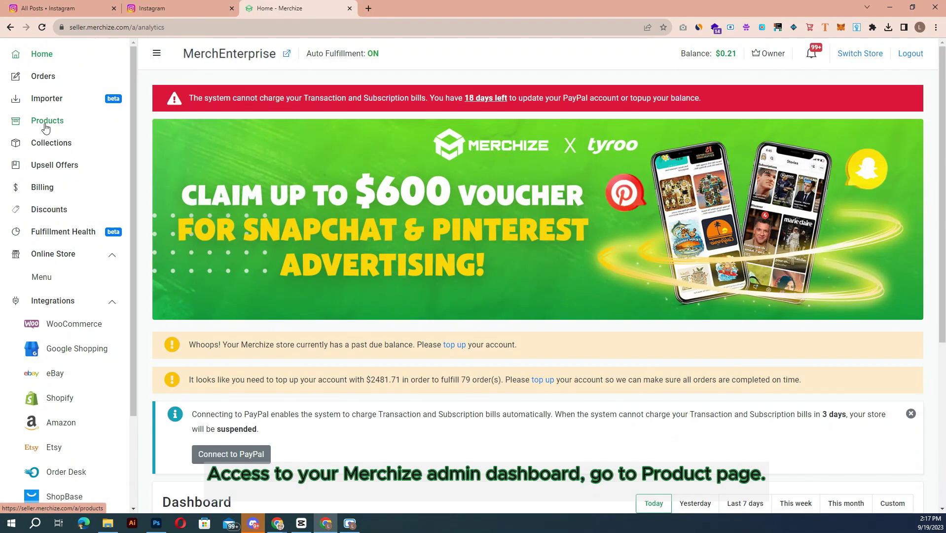
- From the Merchize seller dashboard's product list, open a regular product without a preset, review the creation form and return to the list
{"action": "left_click", "coordinate": [45, 127]}
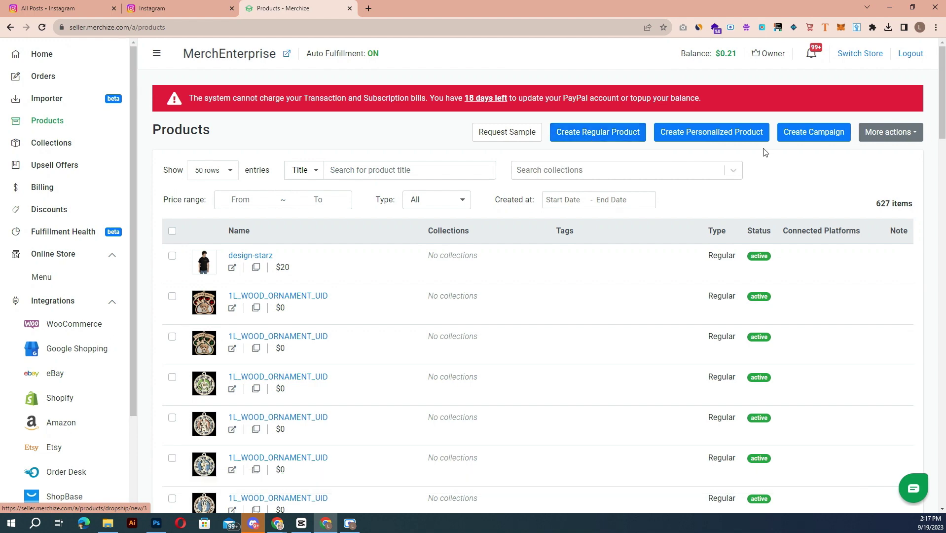
{"action": "left_click", "coordinate": [586, 138]}
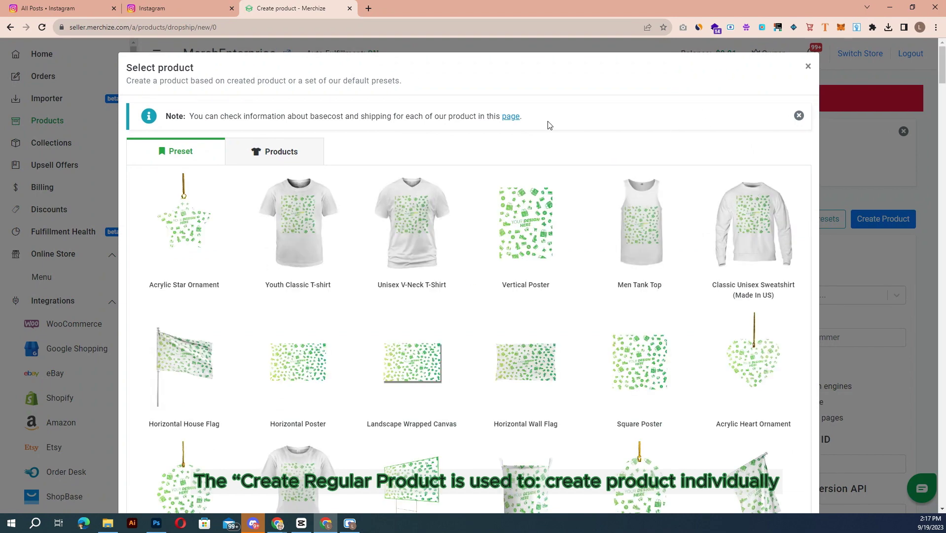
{"action": "left_click", "coordinate": [808, 66]}
{"action": "scroll", "coordinate": [518, 234], "scroll_direction": "down", "scroll_amount": 2}
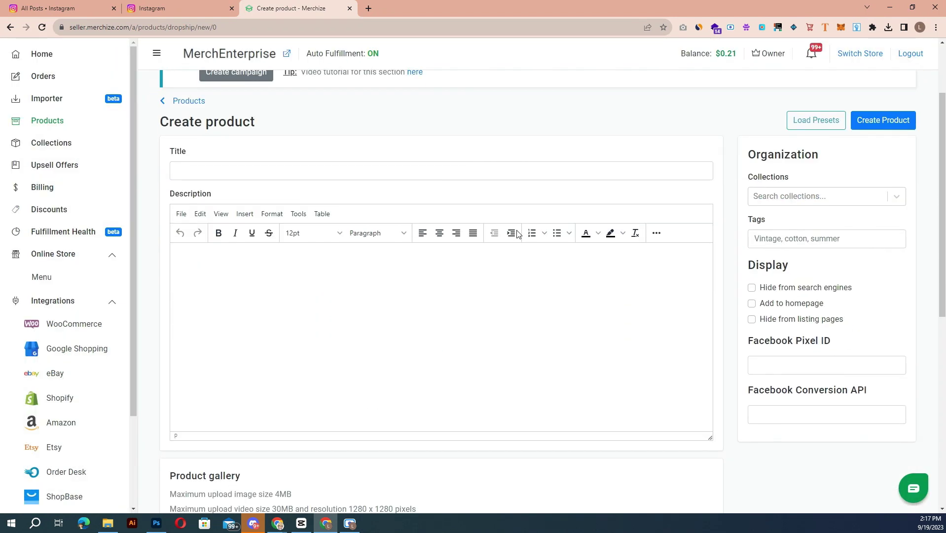
{"action": "scroll", "coordinate": [348, 405], "scroll_direction": "down", "scroll_amount": 3}
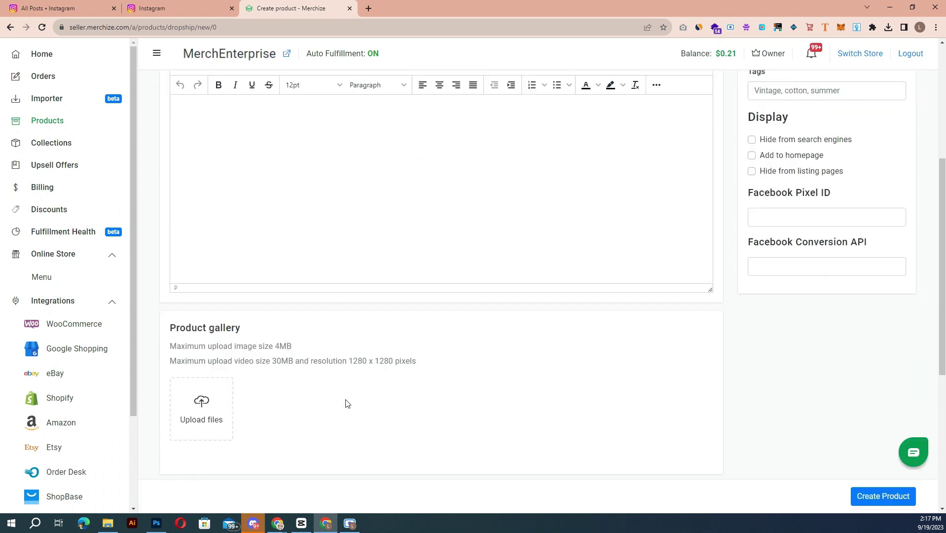
{"action": "scroll", "coordinate": [348, 403], "scroll_direction": "down", "scroll_amount": 5}
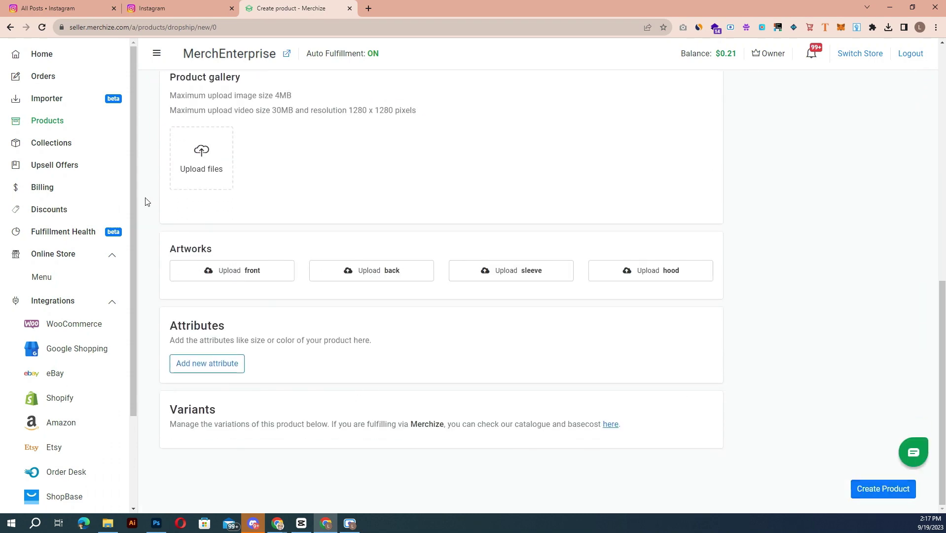
{"action": "left_click", "coordinate": [55, 120]}
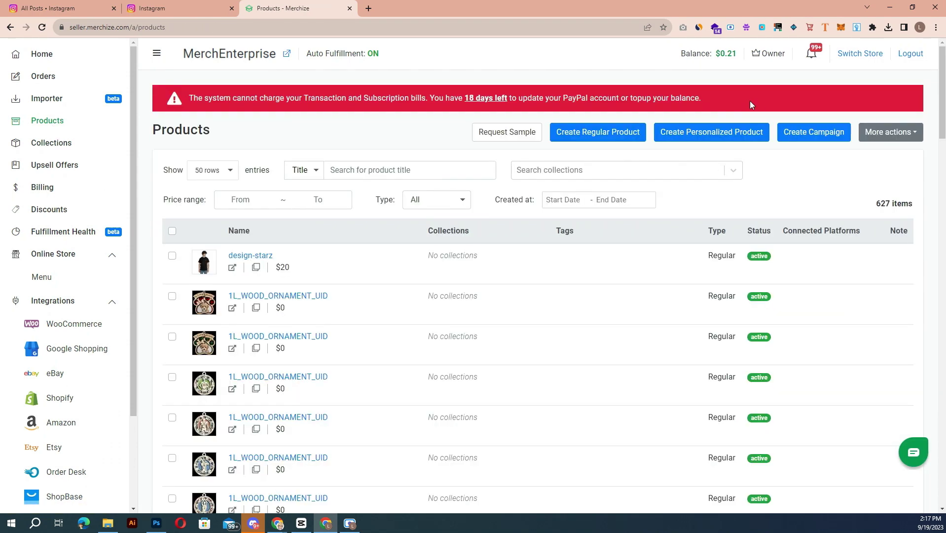
- Create a campaign with the Vertical Photo Night Light (rectangle base) and Custom Shape Acrylic Plaque Vertical and proceed to its design stage
{"action": "left_click", "coordinate": [804, 138]}
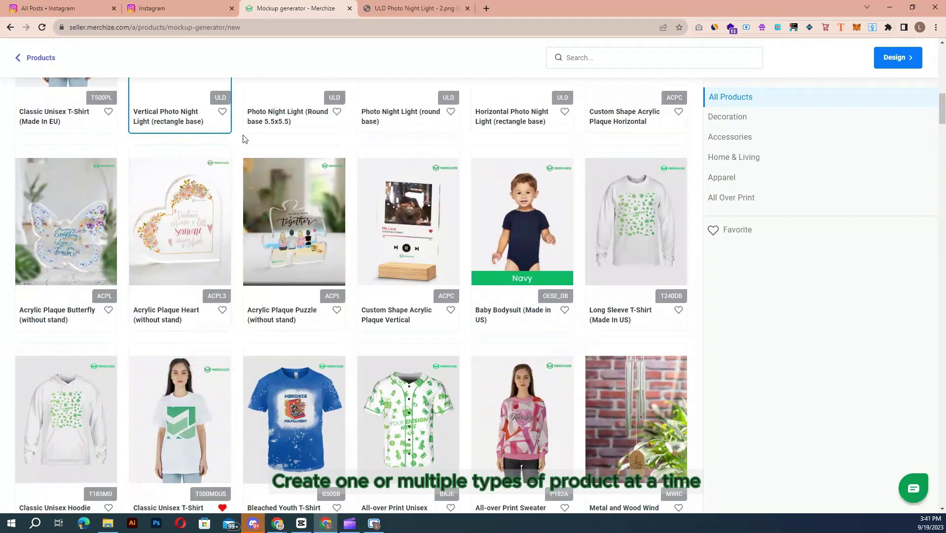
{"action": "left_click", "coordinate": [411, 297]}
{"action": "left_click", "coordinate": [893, 58]}
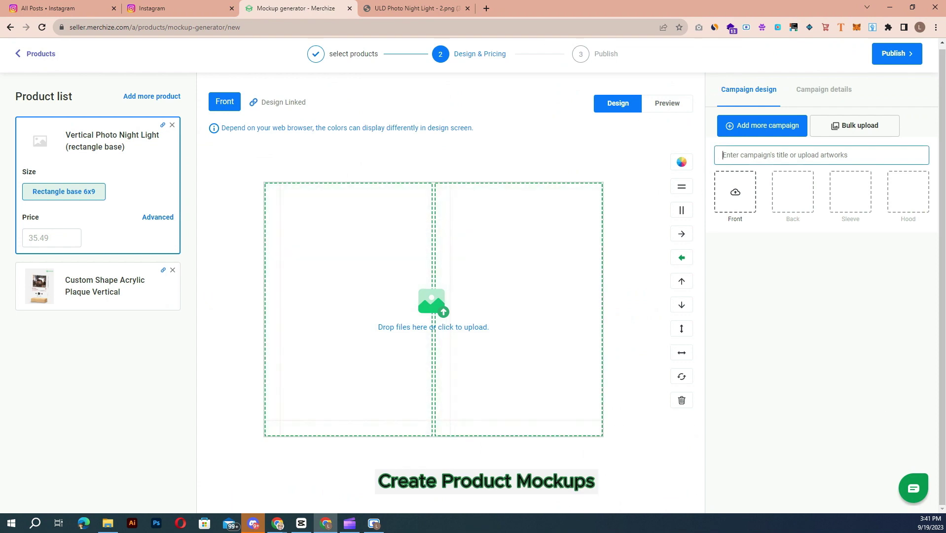
- Upload the ULD Photo Night Light (Rectangle Base) artwork as the front design and preview the product mockup
{"action": "key", "text": "super+e"}
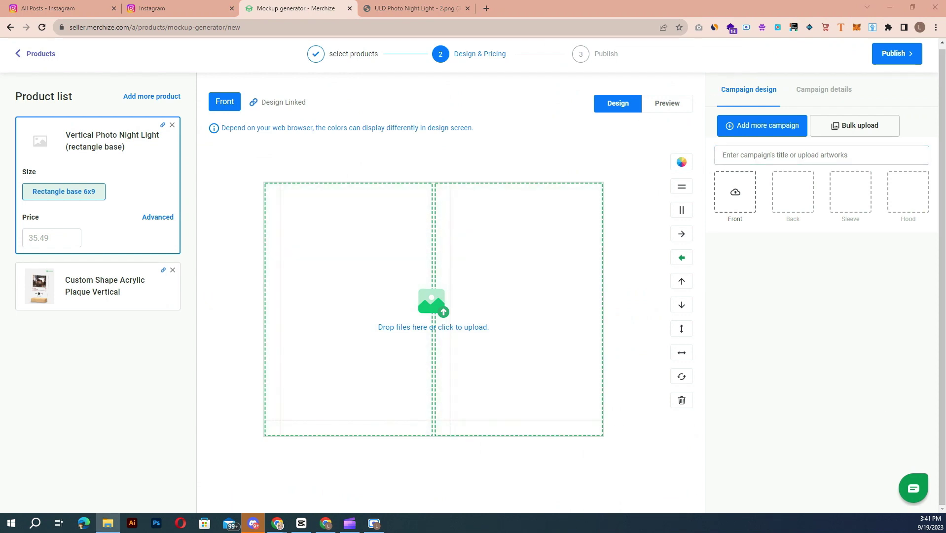
{"action": "left_click_drag", "start_coordinate": [513, 323], "coordinate": [466, 318]}
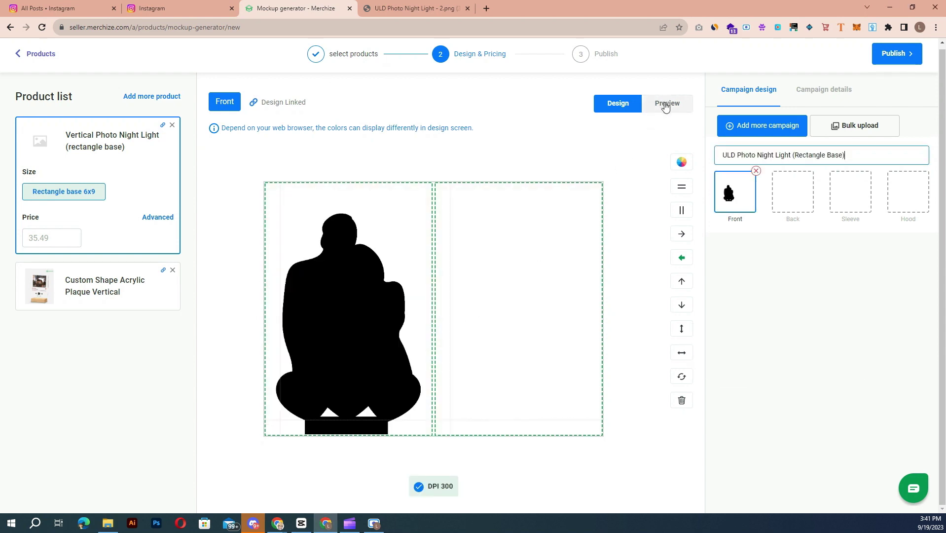
{"action": "left_click", "coordinate": [666, 103]}
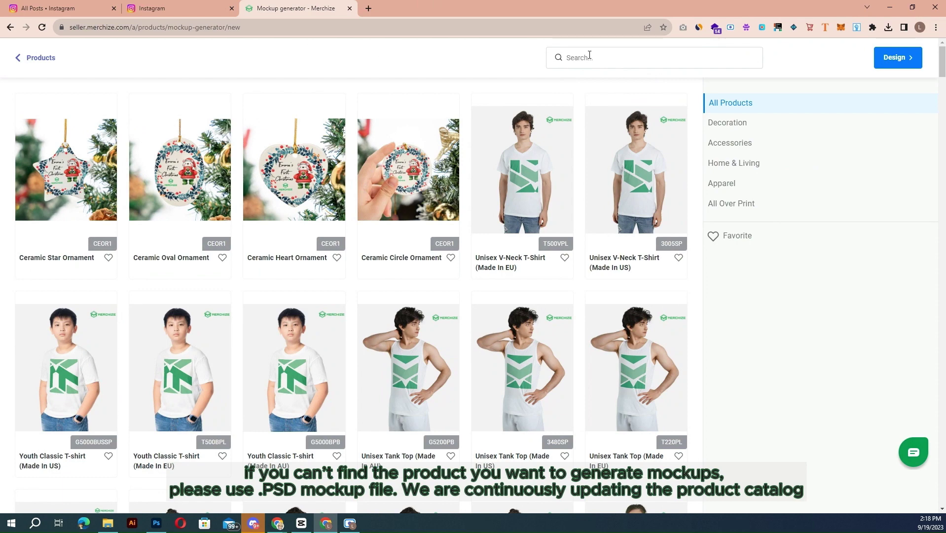
- Browse the mockup generator's full product catalog to see which products are available for generating mockups
{"action": "scroll", "coordinate": [383, 313], "scroll_direction": "down", "scroll_amount": 3}
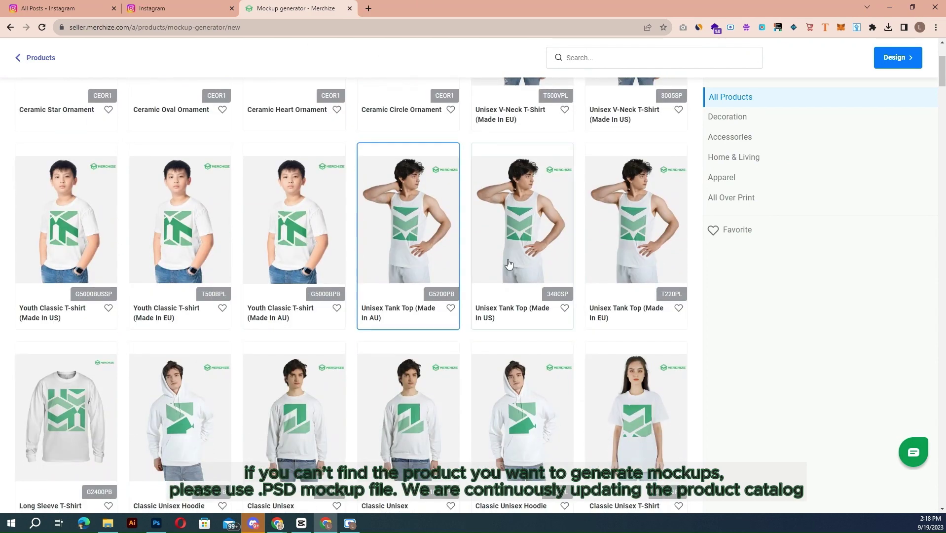
{"action": "scroll", "coordinate": [539, 183], "scroll_direction": "up", "scroll_amount": 3}
{"action": "left_click", "coordinate": [601, 58]}
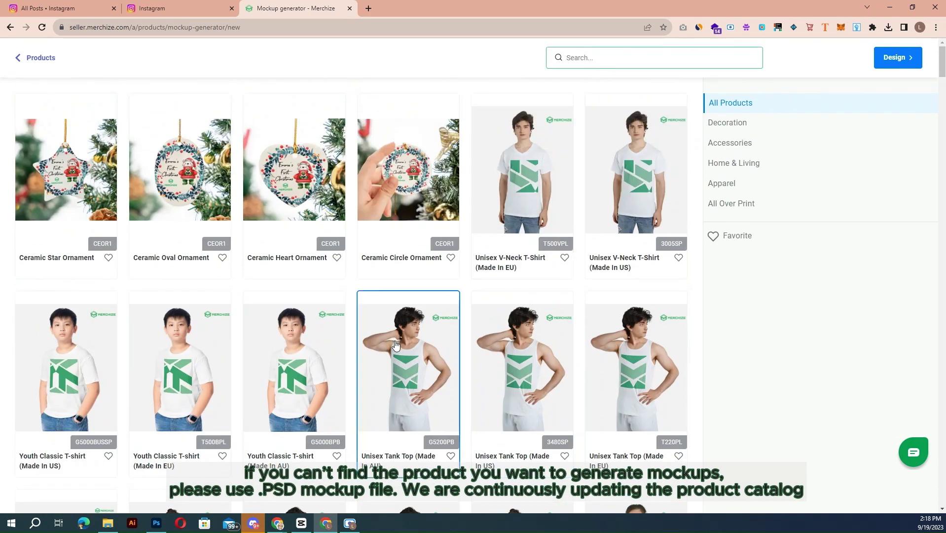
{"action": "scroll", "coordinate": [400, 325], "scroll_direction": "down", "scroll_amount": 4}
{"action": "scroll", "coordinate": [397, 341], "scroll_direction": "down", "scroll_amount": 6}
{"action": "scroll", "coordinate": [375, 354], "scroll_direction": "down", "scroll_amount": 6}
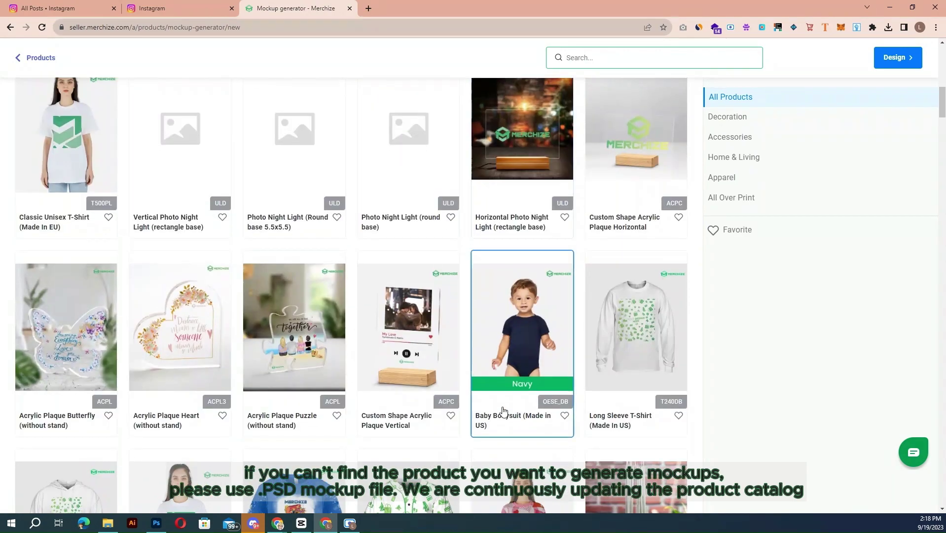
{"action": "scroll", "coordinate": [502, 408], "scroll_direction": "down", "scroll_amount": 5}
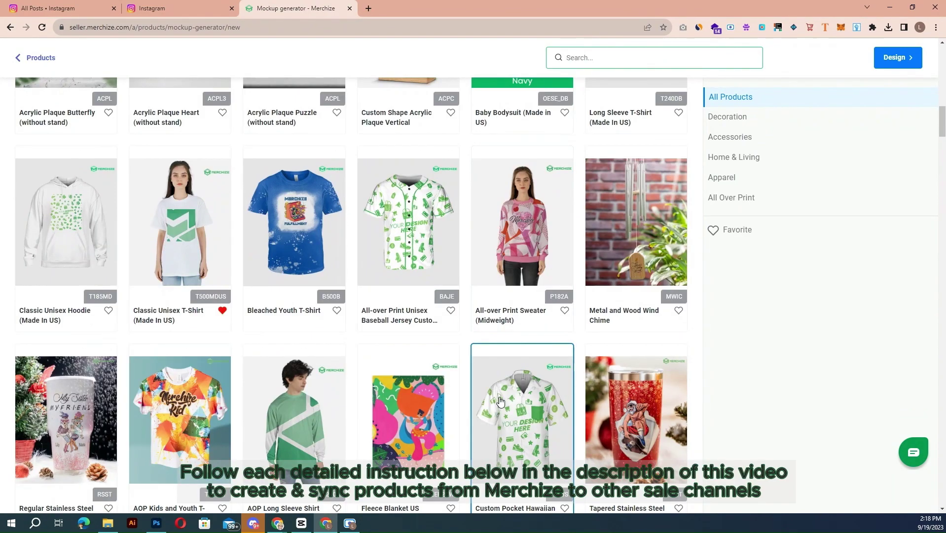
{"action": "scroll", "coordinate": [497, 402], "scroll_direction": "down", "scroll_amount": 2}
{"action": "scroll", "coordinate": [497, 402], "scroll_direction": "down", "scroll_amount": 4}
{"action": "scroll", "coordinate": [496, 393], "scroll_direction": "up", "scroll_amount": 15}
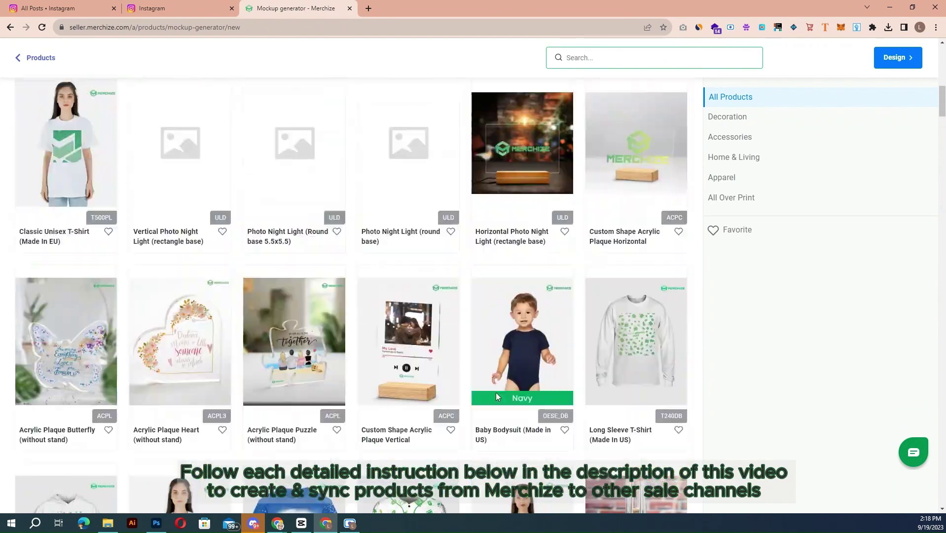
{"action": "scroll", "coordinate": [497, 396], "scroll_direction": "up", "scroll_amount": 4}
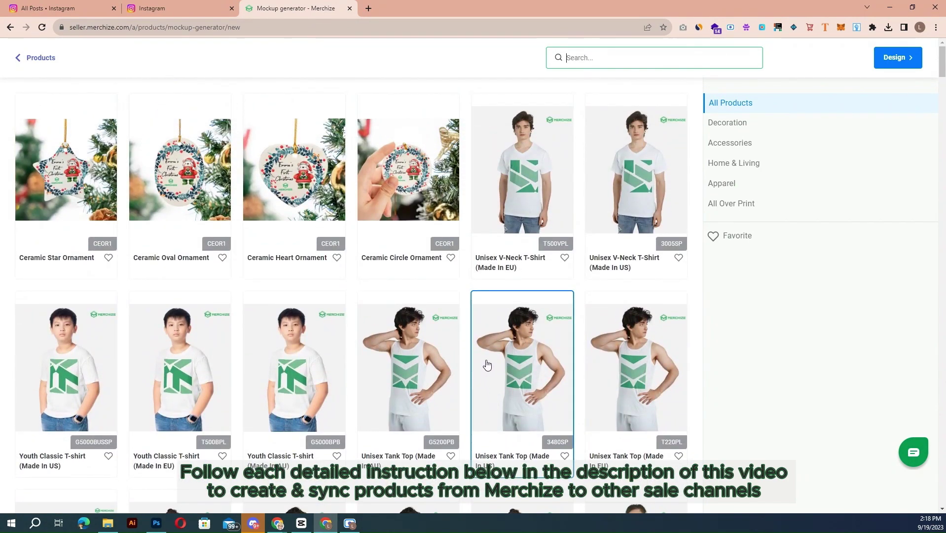
{"action": "scroll", "coordinate": [476, 348], "scroll_direction": "down", "scroll_amount": 5}
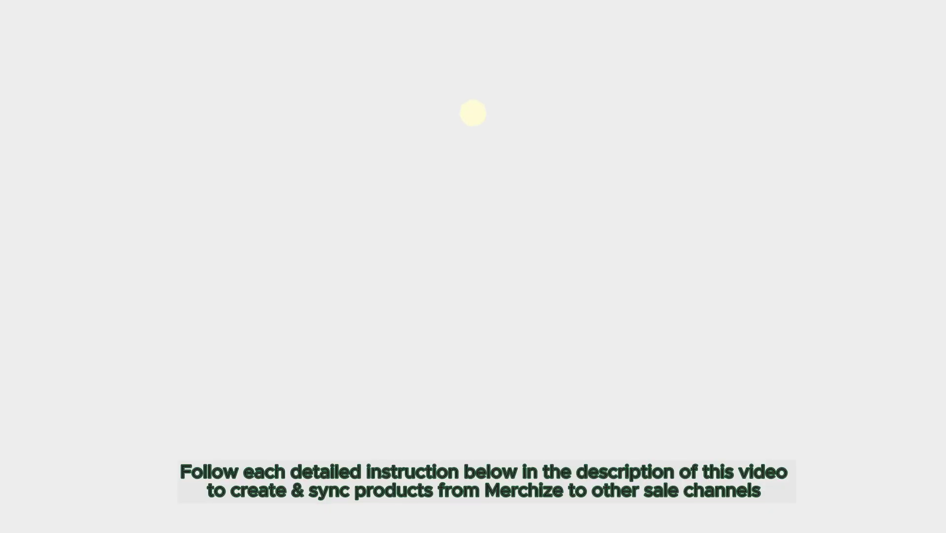